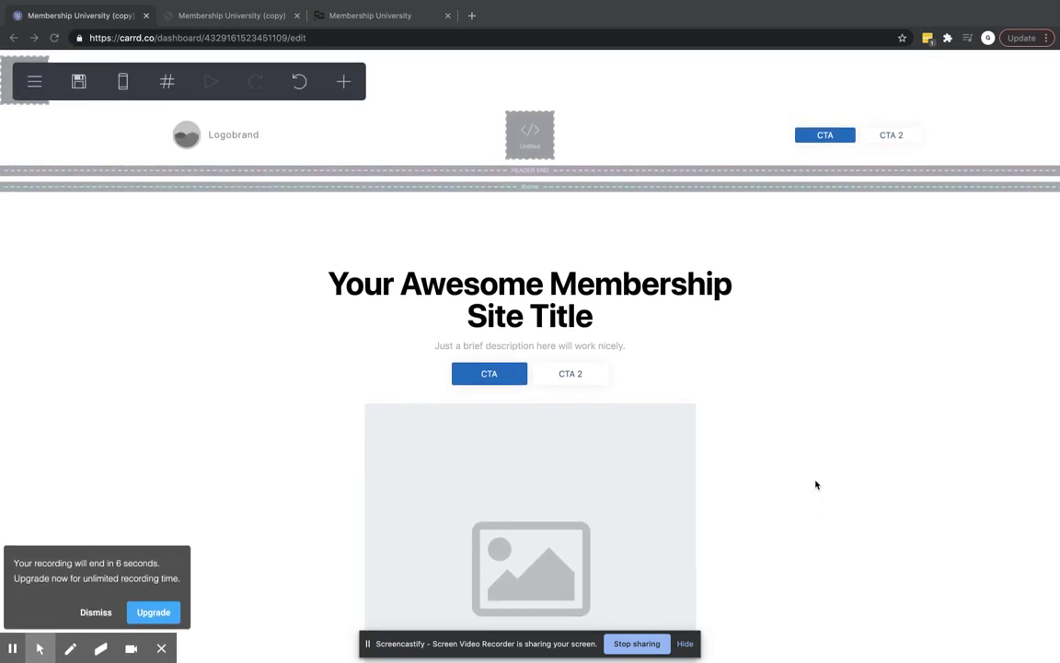
Step: Scroll down past the Job Board section to the footer start marker and login box
scroll(815, 484, "down", 1)
scroll(815, 484, "up", 1)
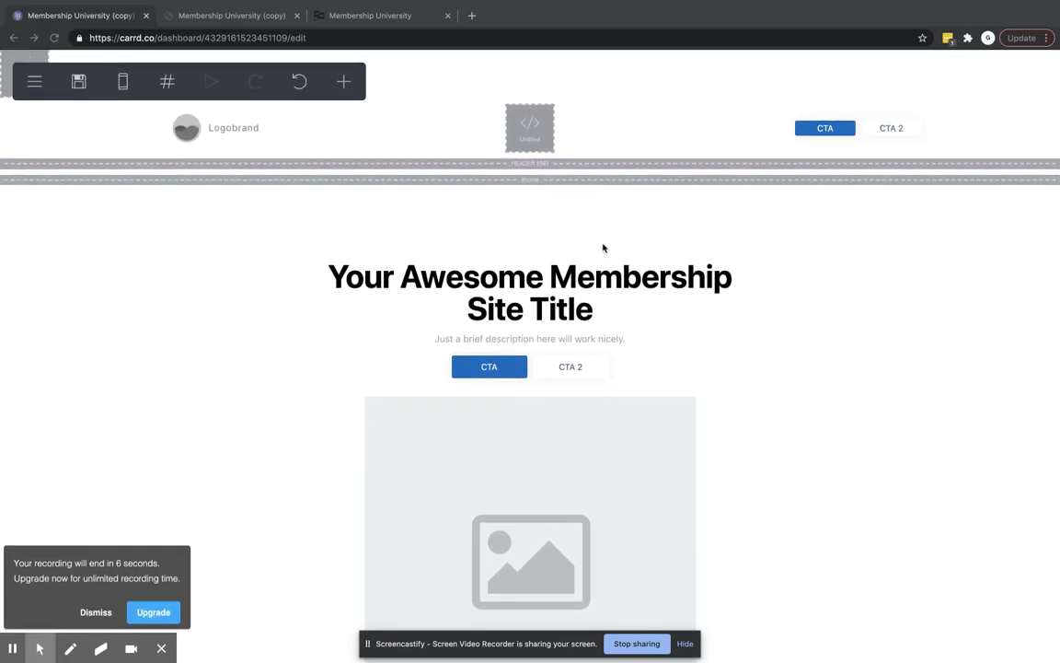
scroll(814, 444, "down", 20)
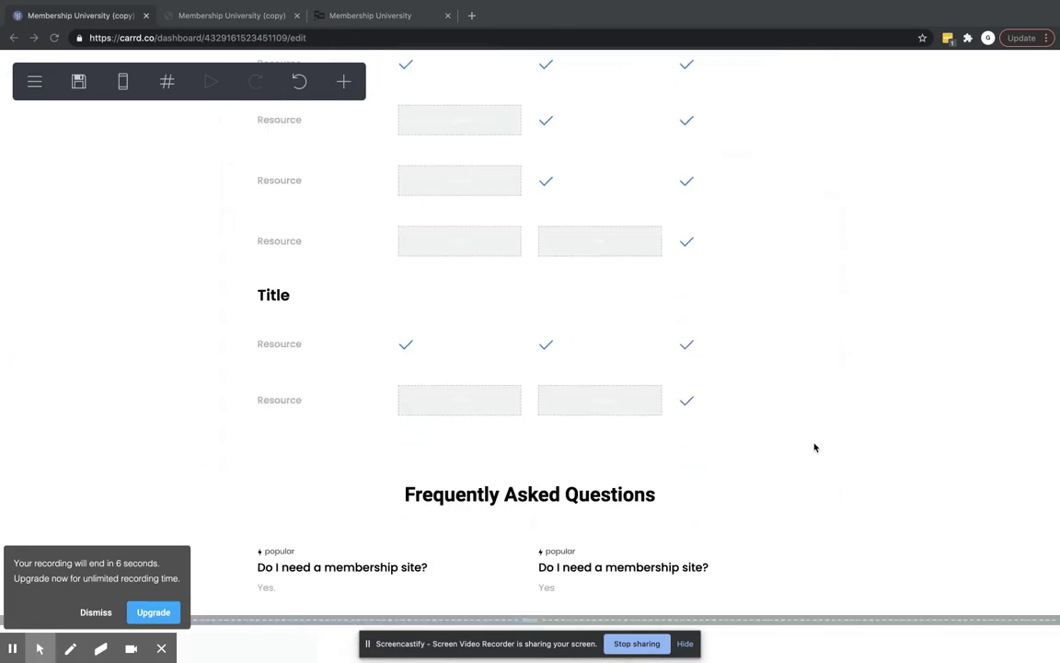
scroll(815, 447, "down", 20)
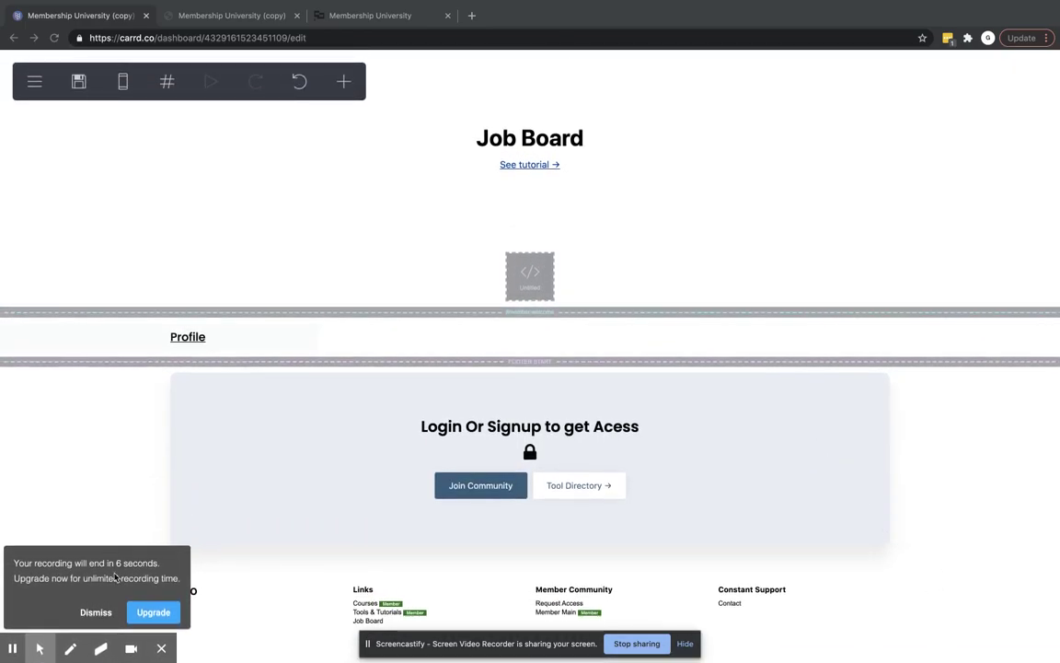
left_click(95, 614)
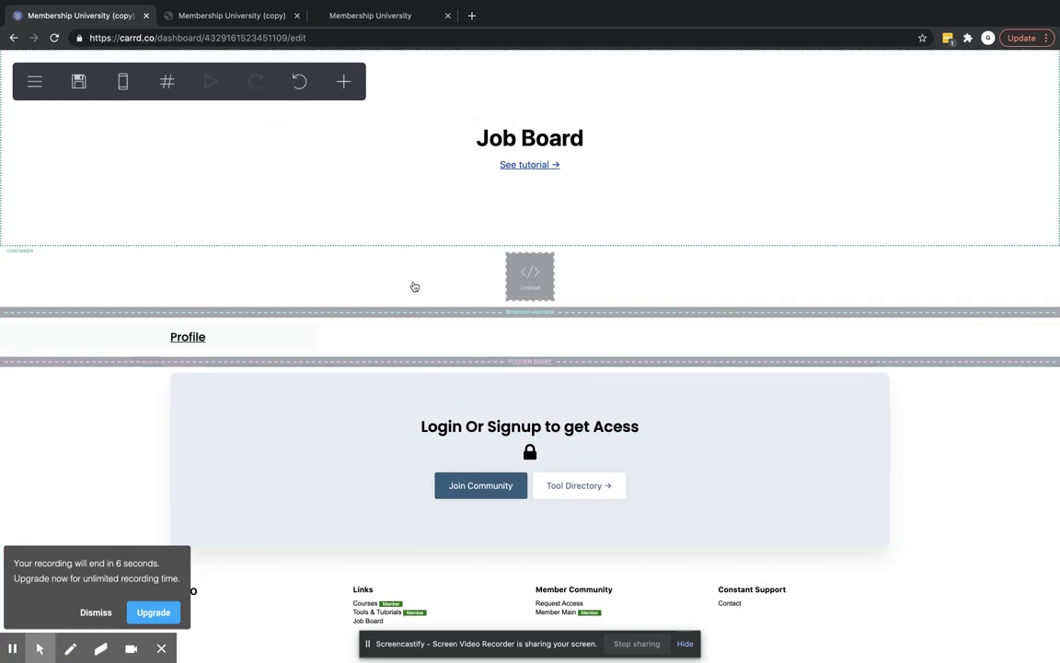
Step: Add a Control element below the Footer Start line and make it a Footer Marker
left_click(412, 361)
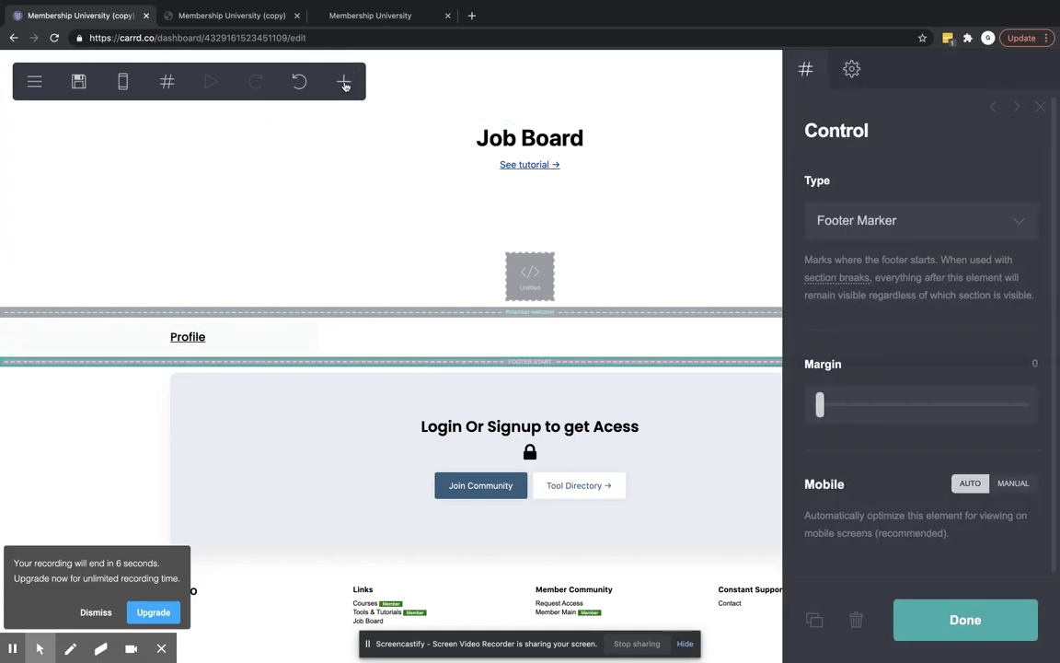
left_click(343, 81)
left_click(516, 442)
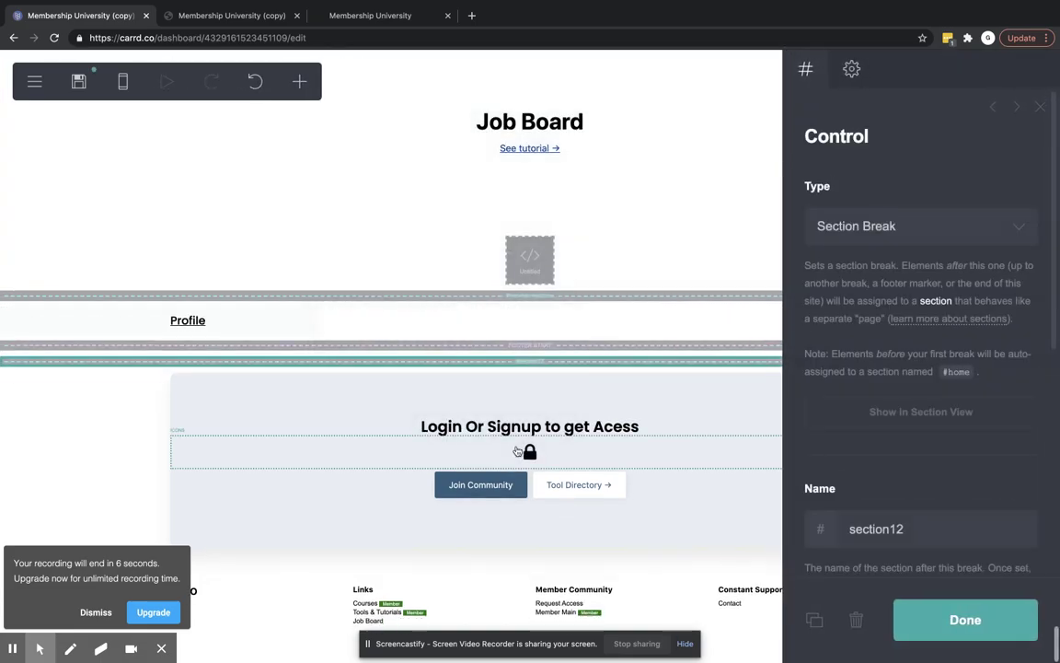
left_click(881, 232)
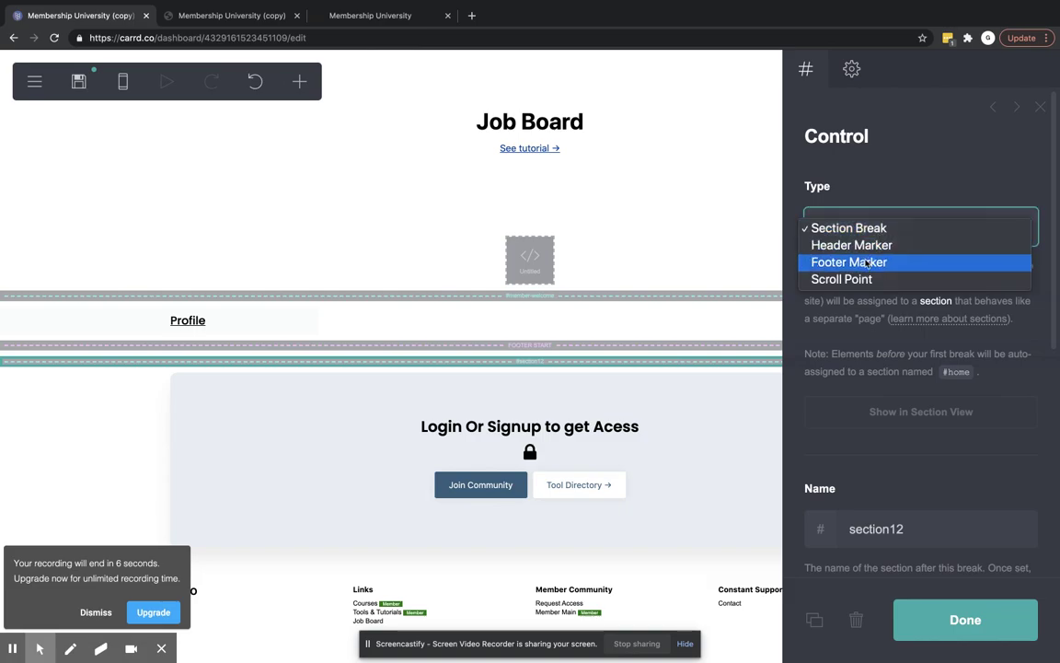
left_click(866, 263)
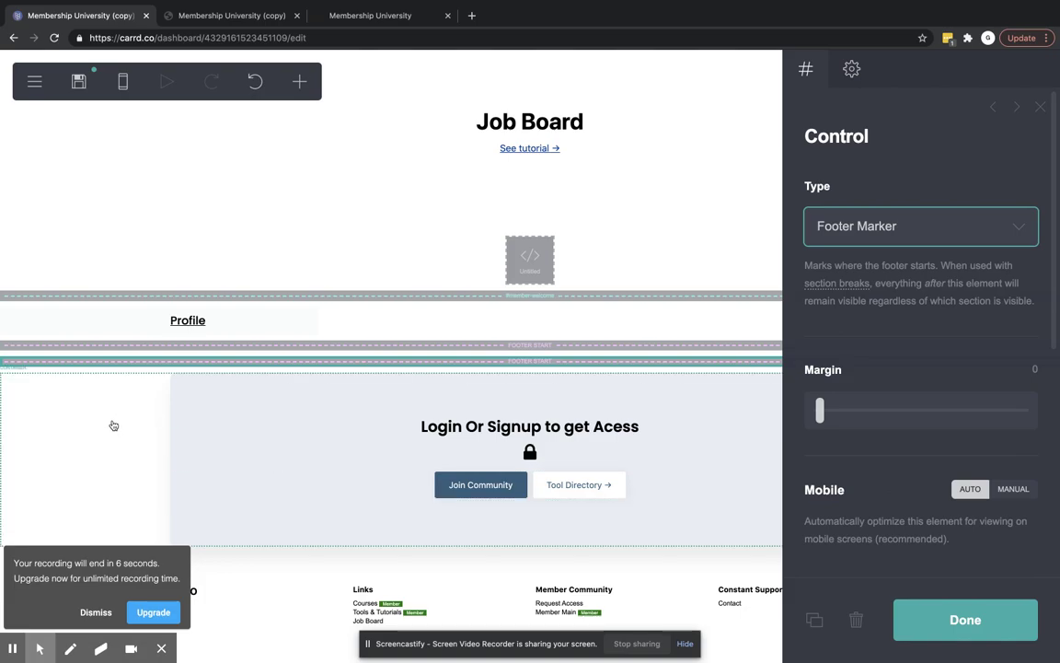
left_click(963, 620)
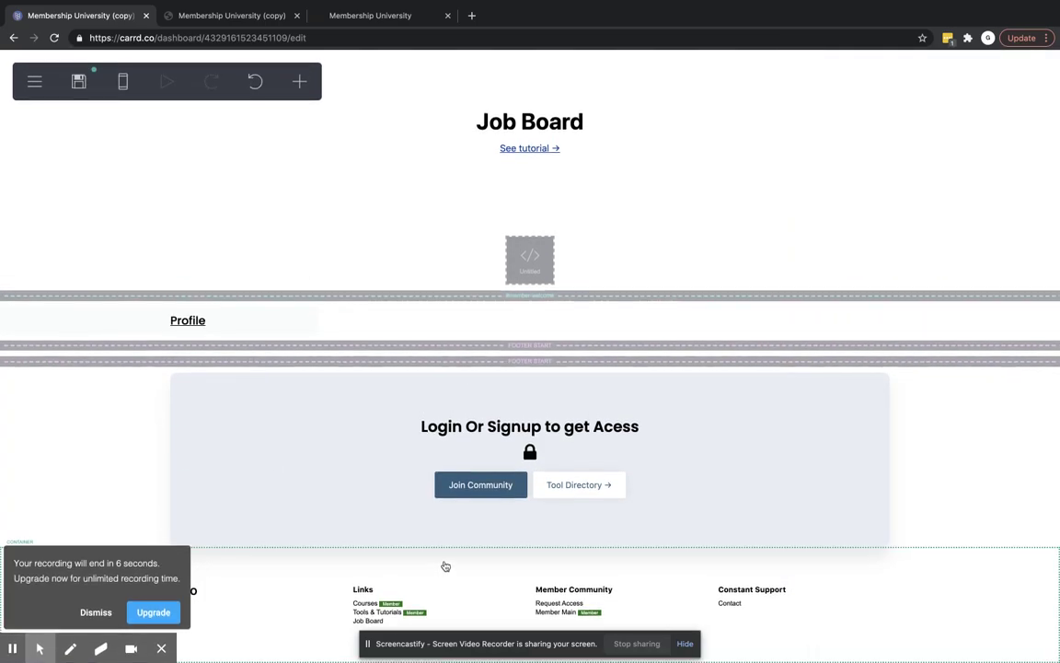
Step: Insert a Columns container below the second footer marker and give it four columns
left_click(242, 362)
left_click(299, 82)
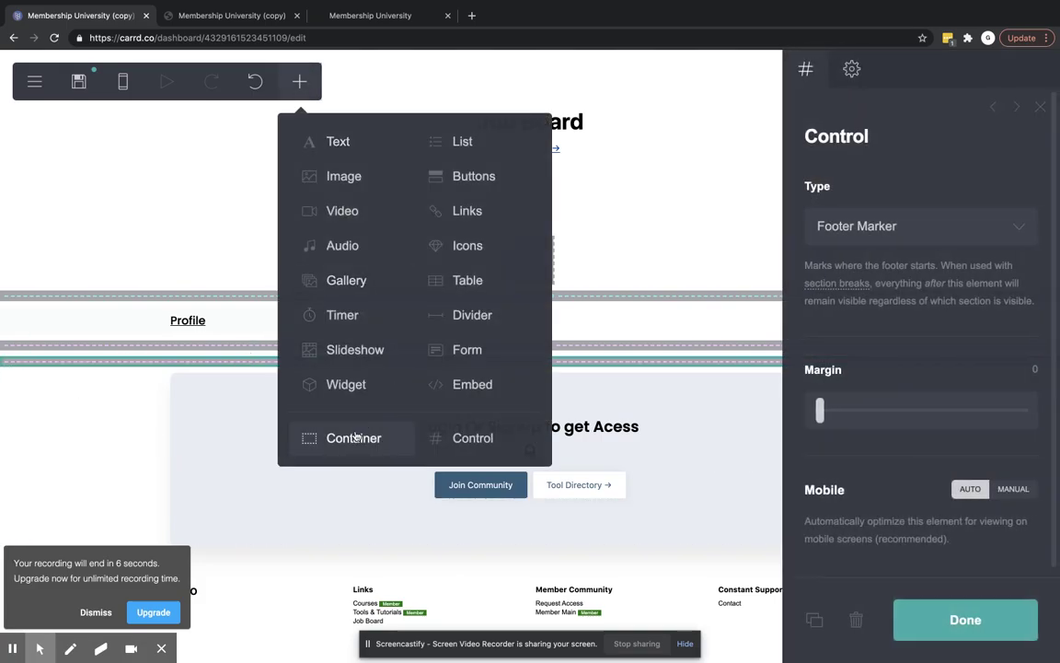
left_click(355, 437)
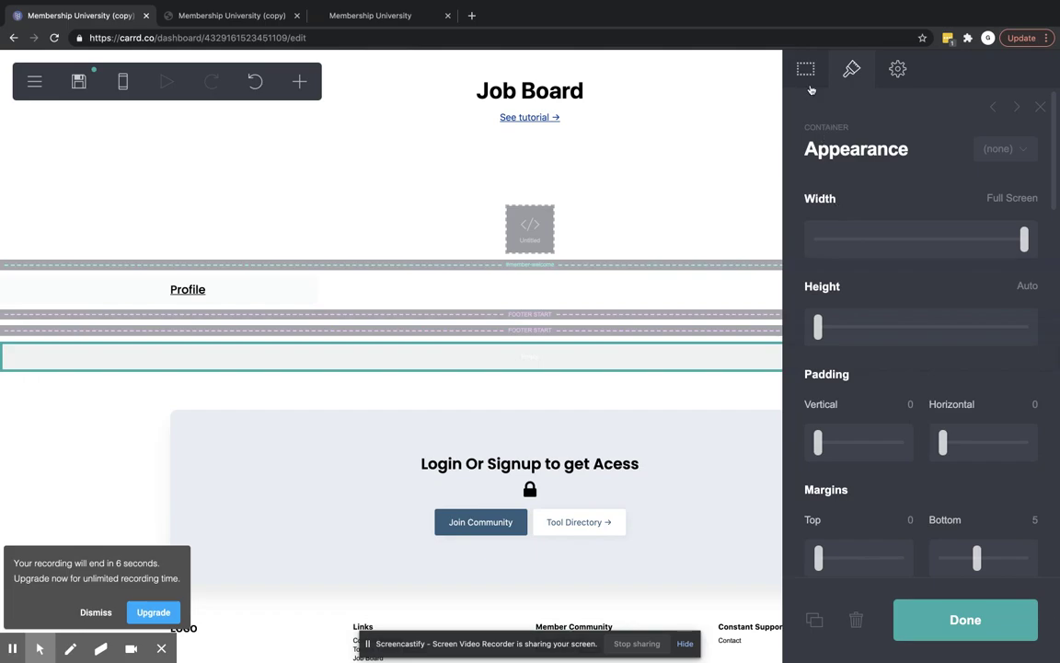
left_click(809, 76)
left_click(855, 231)
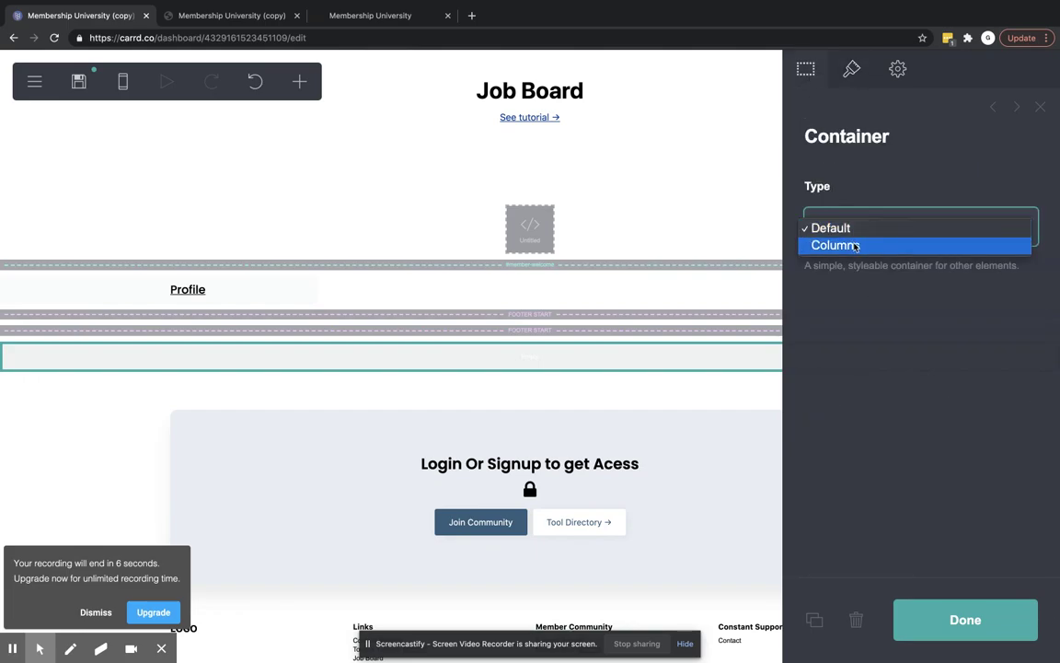
left_click(857, 244)
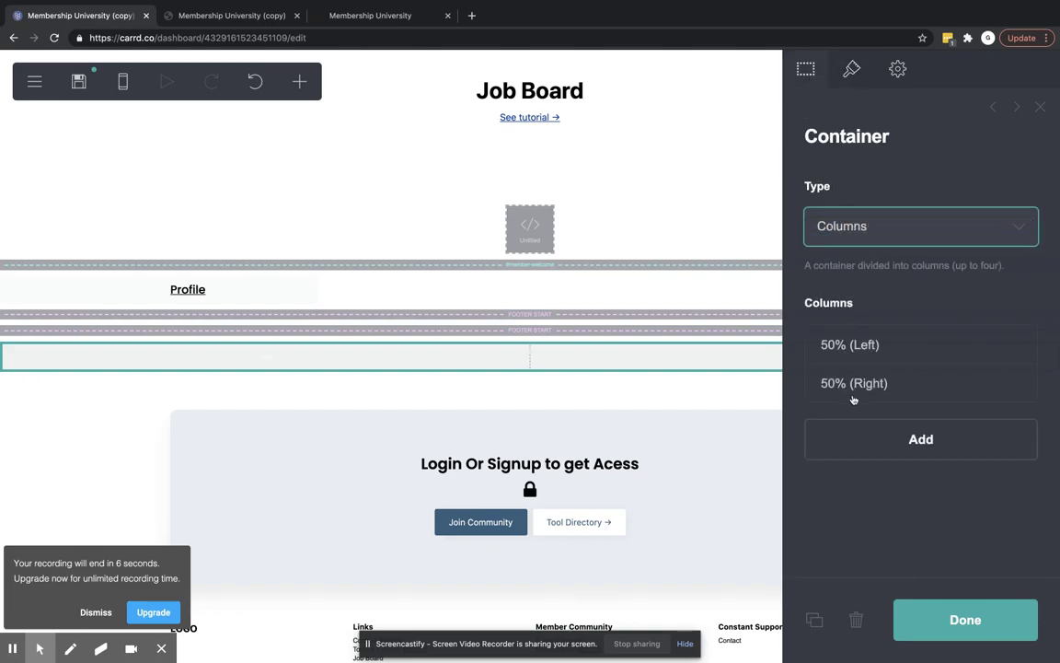
left_click(851, 439)
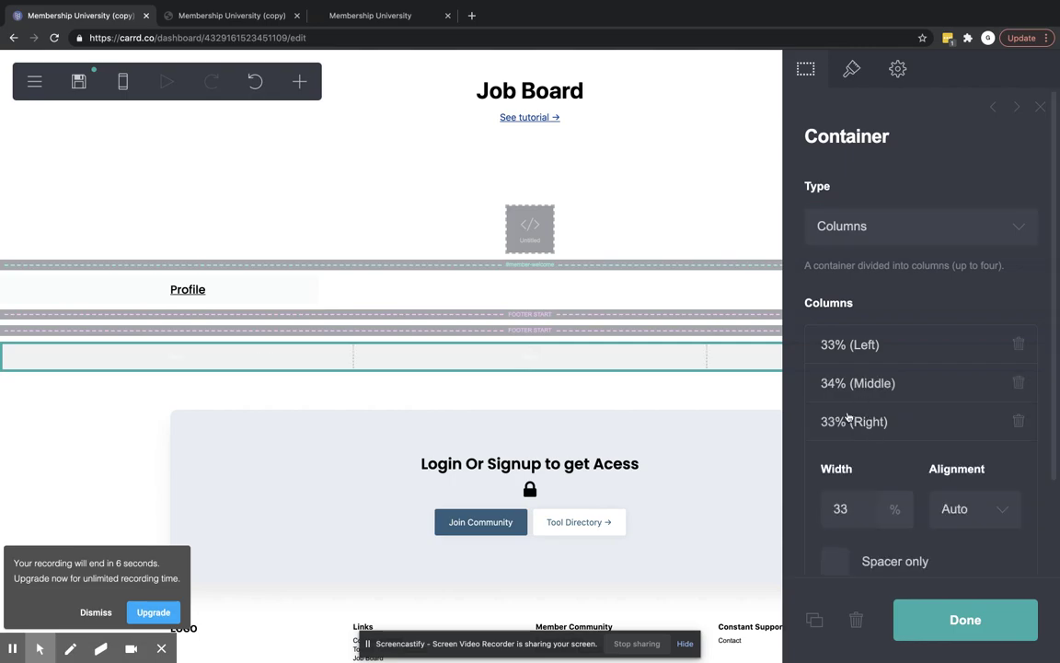
left_click(847, 418)
left_click(858, 476)
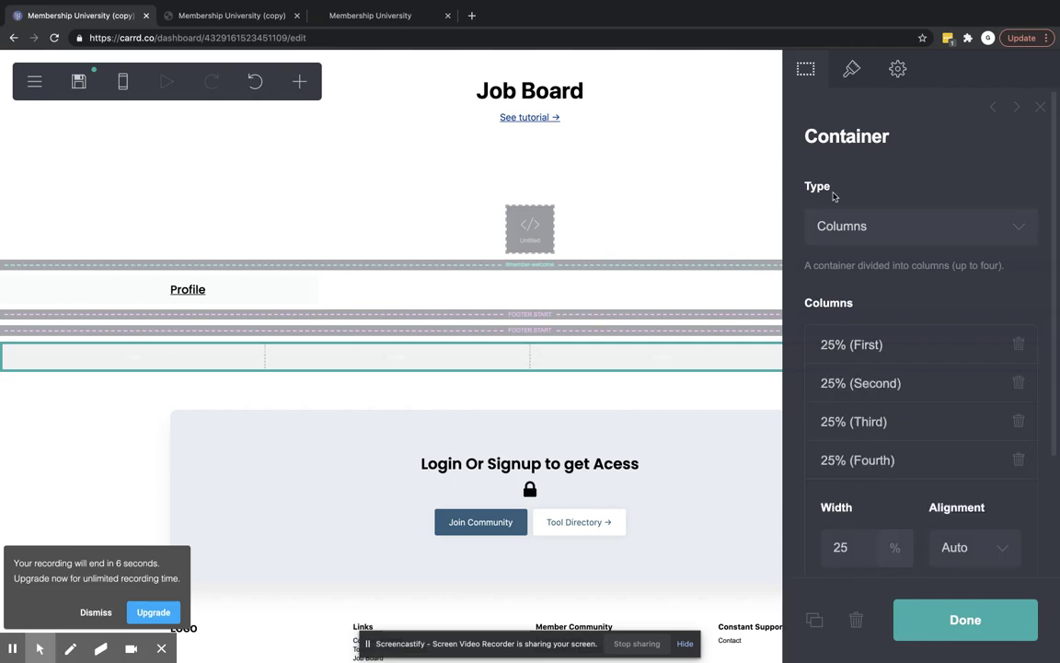
Step: Set the container's gutters to 1.125 and horizontal padding to 1.375
left_click(851, 68)
scroll(849, 460, "down", 1)
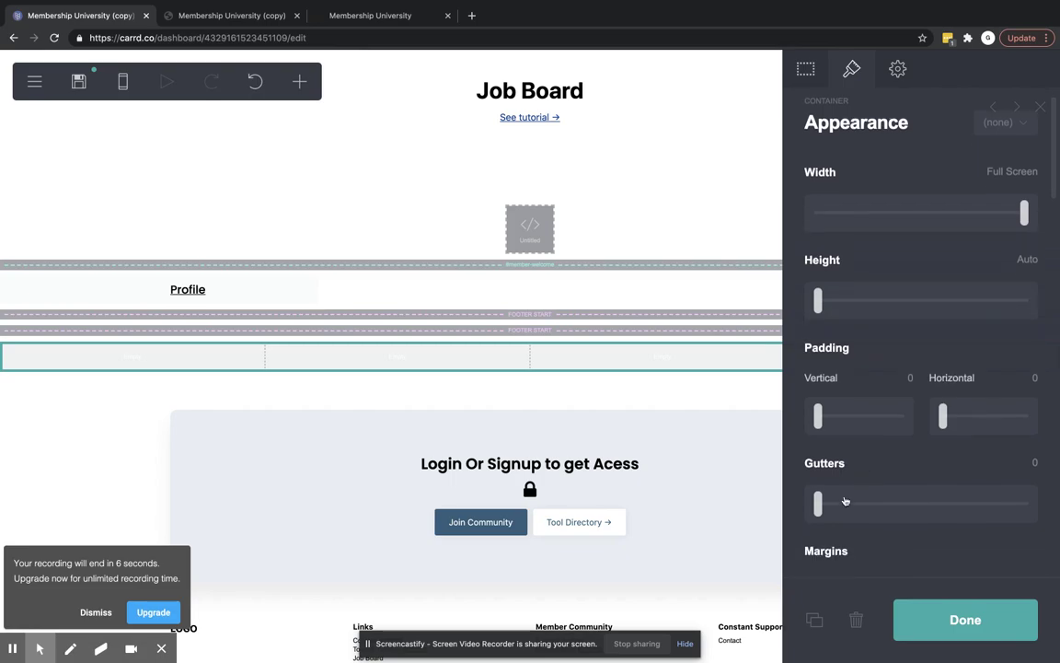
left_click(838, 506)
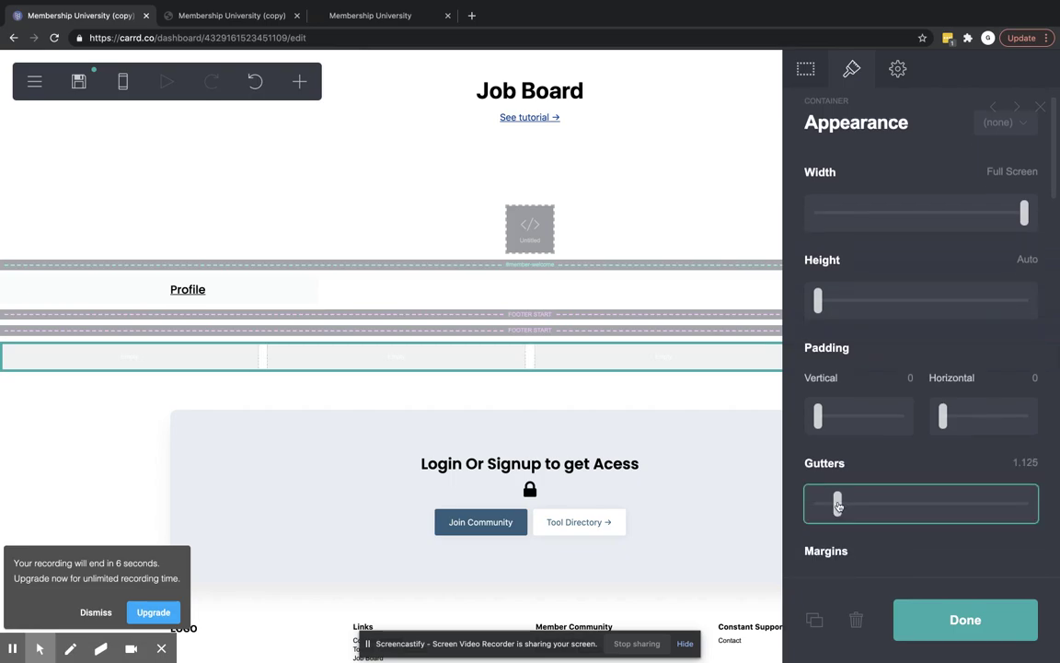
left_click(962, 423)
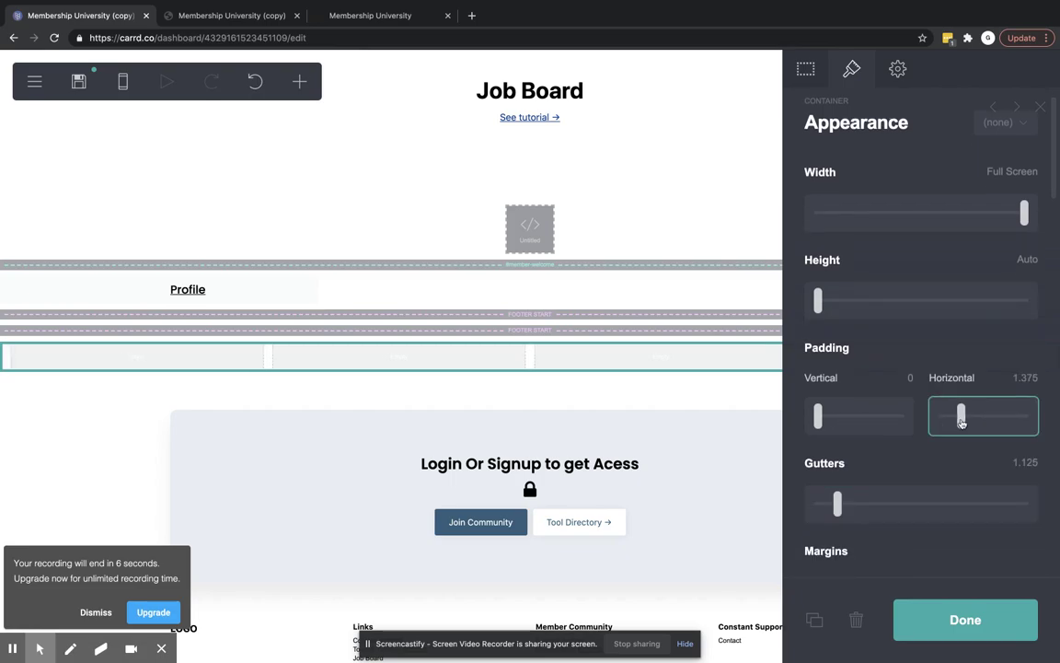
left_click(965, 626)
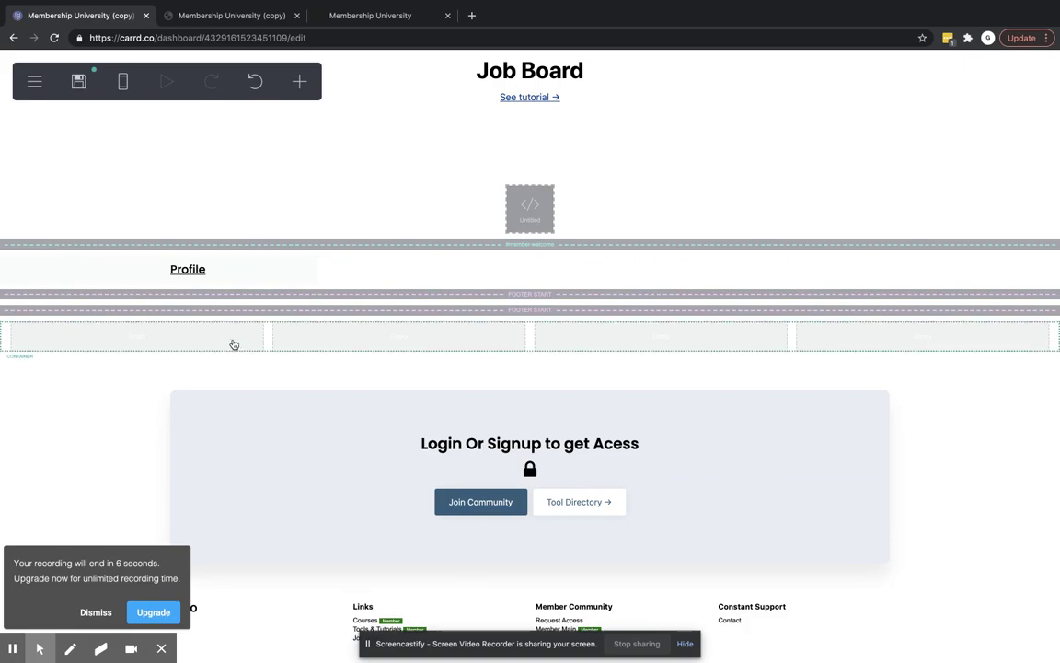
Step: Add a Text element to the column container and move it into the second column
left_click(233, 344)
left_click(299, 81)
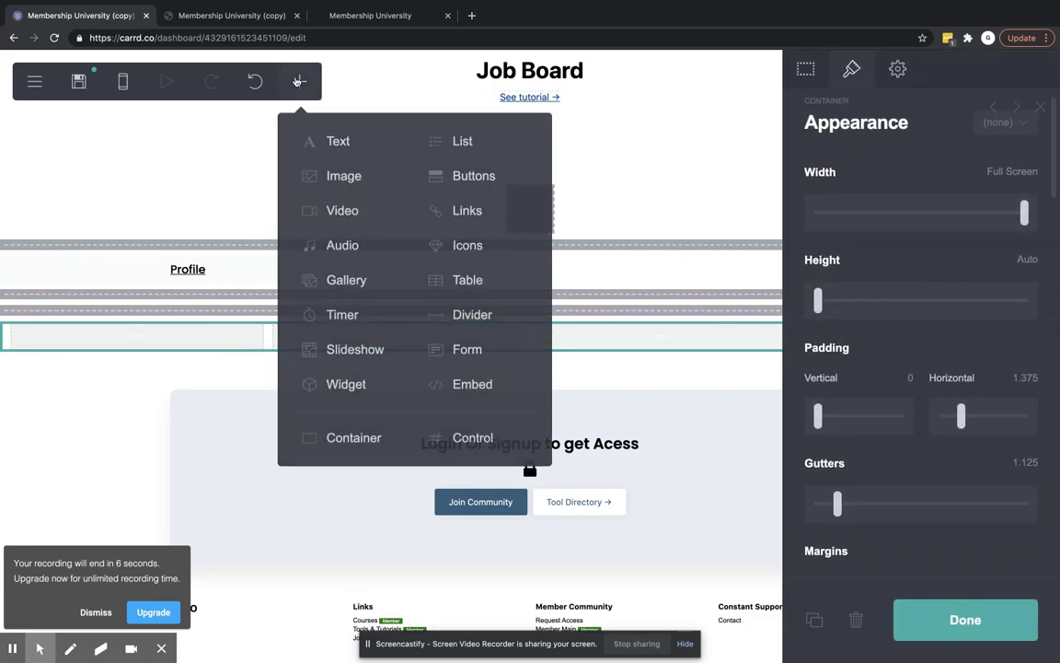
left_click(339, 142)
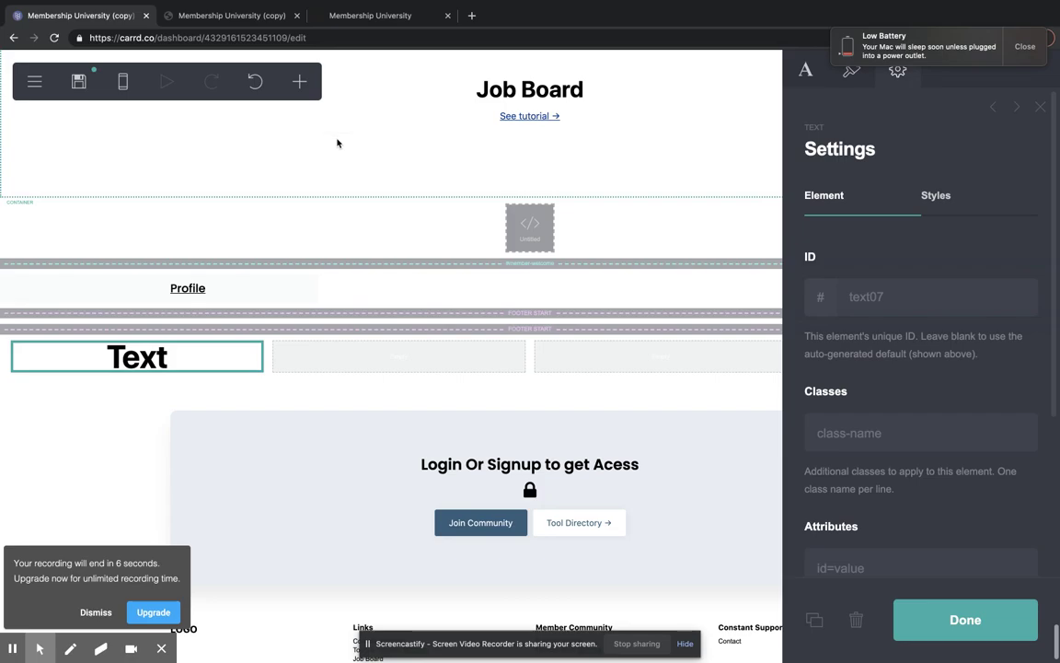
left_click(1019, 47)
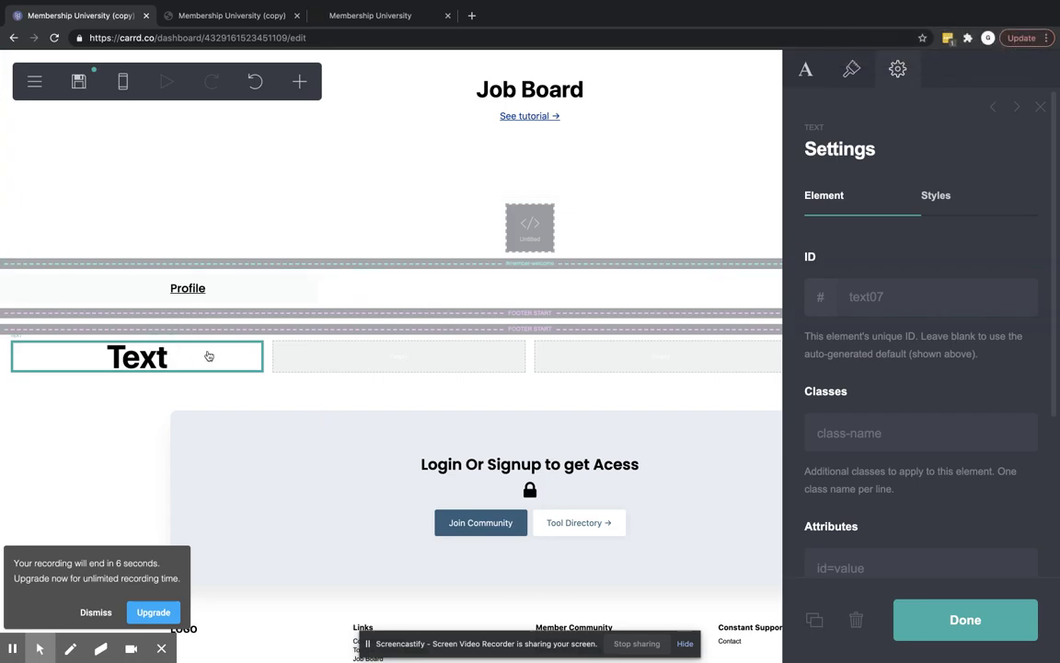
left_click_drag(207, 370, 384, 364)
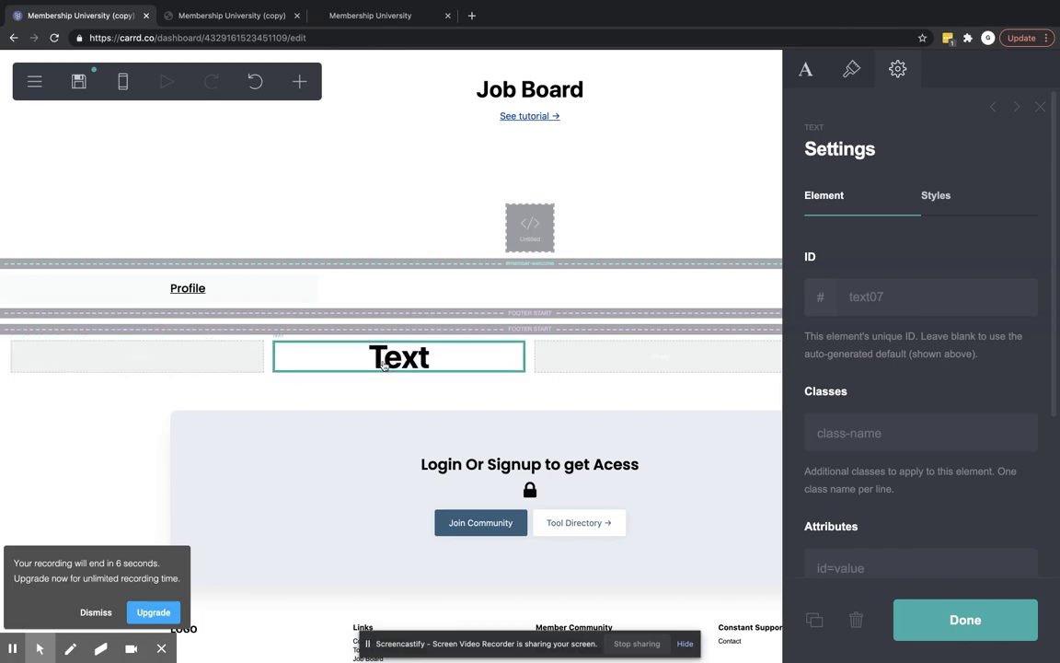
Step: Shrink the Text heading to size 1.875 and left-align the container's second column
left_click(851, 69)
left_click(862, 416)
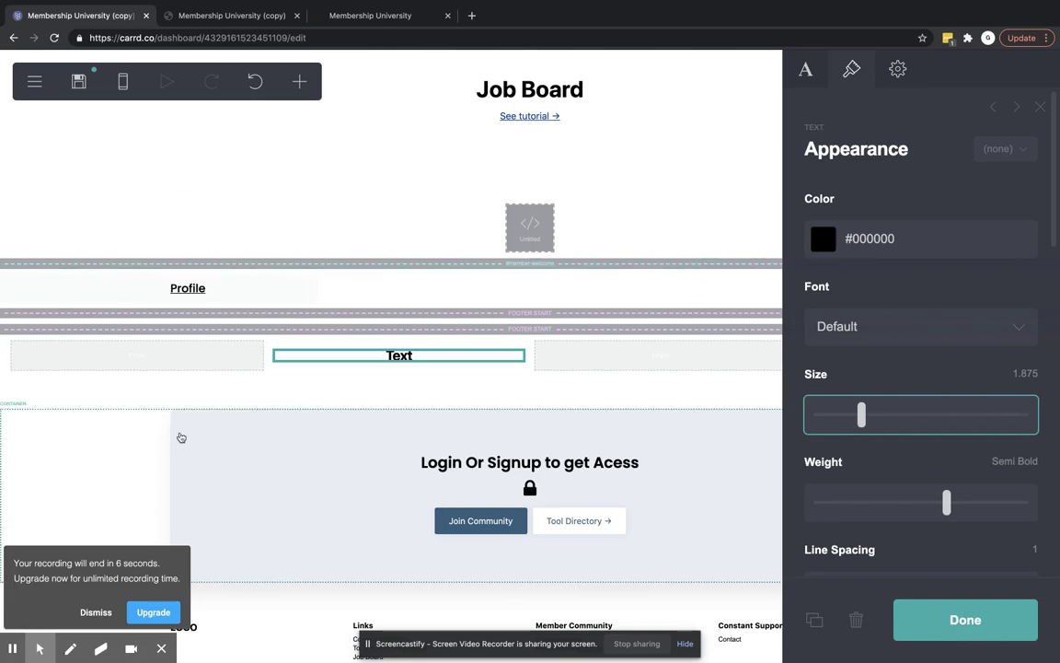
left_click(208, 345)
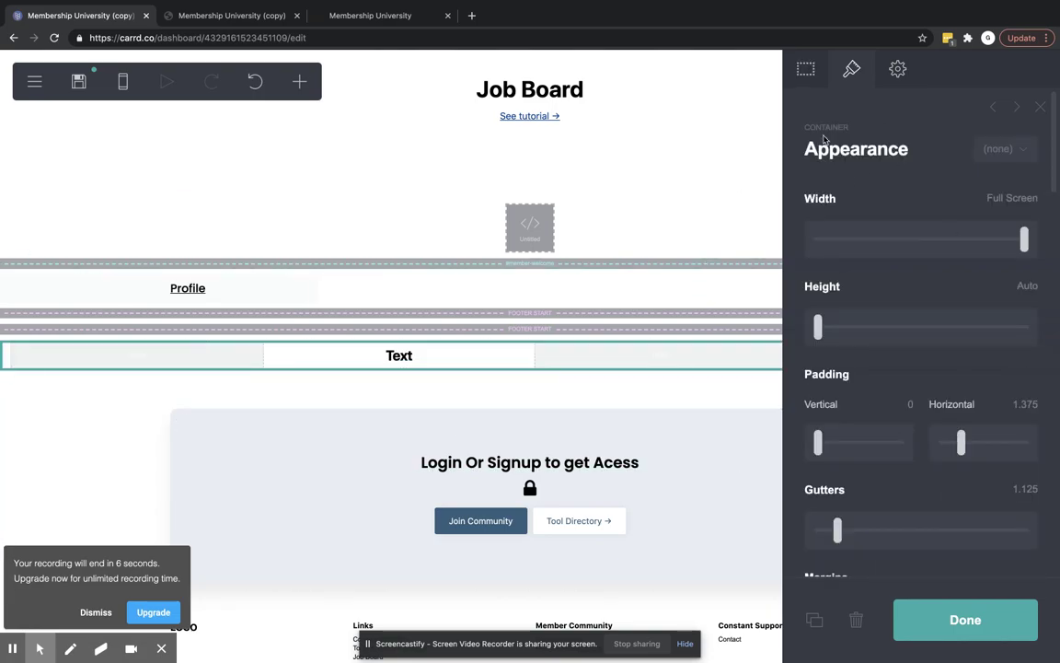
left_click(807, 74)
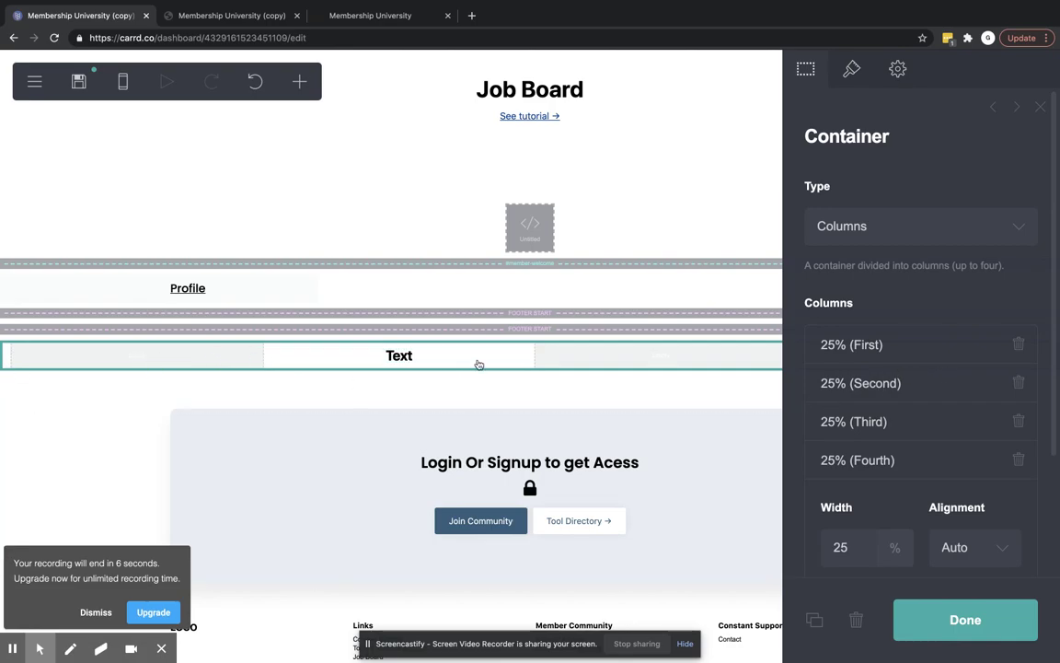
left_click(911, 389)
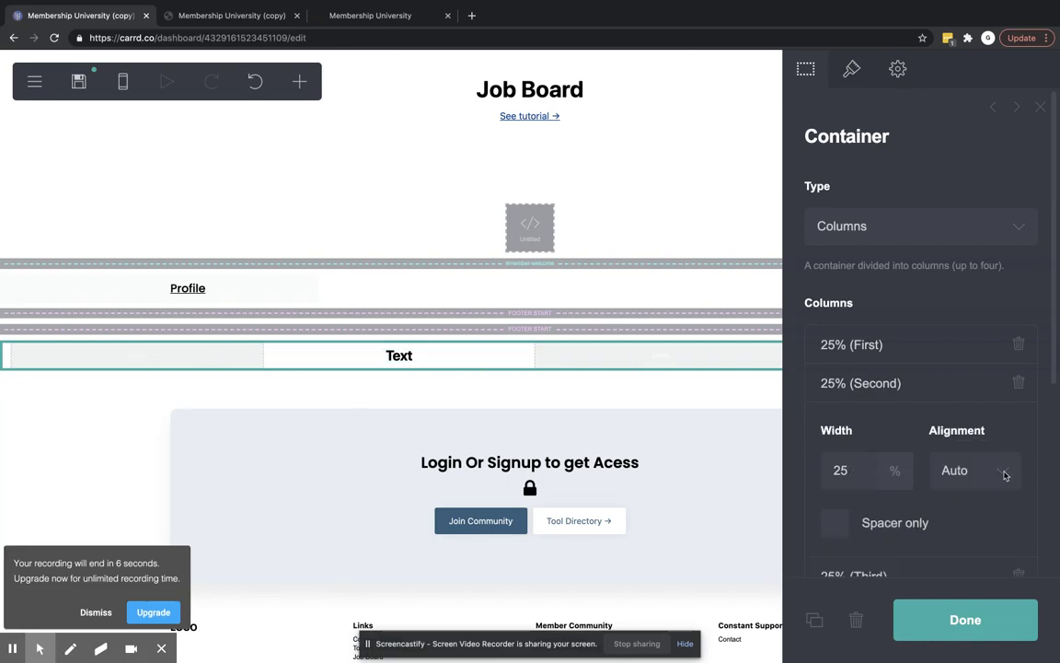
left_click(1005, 475)
left_click(984, 490)
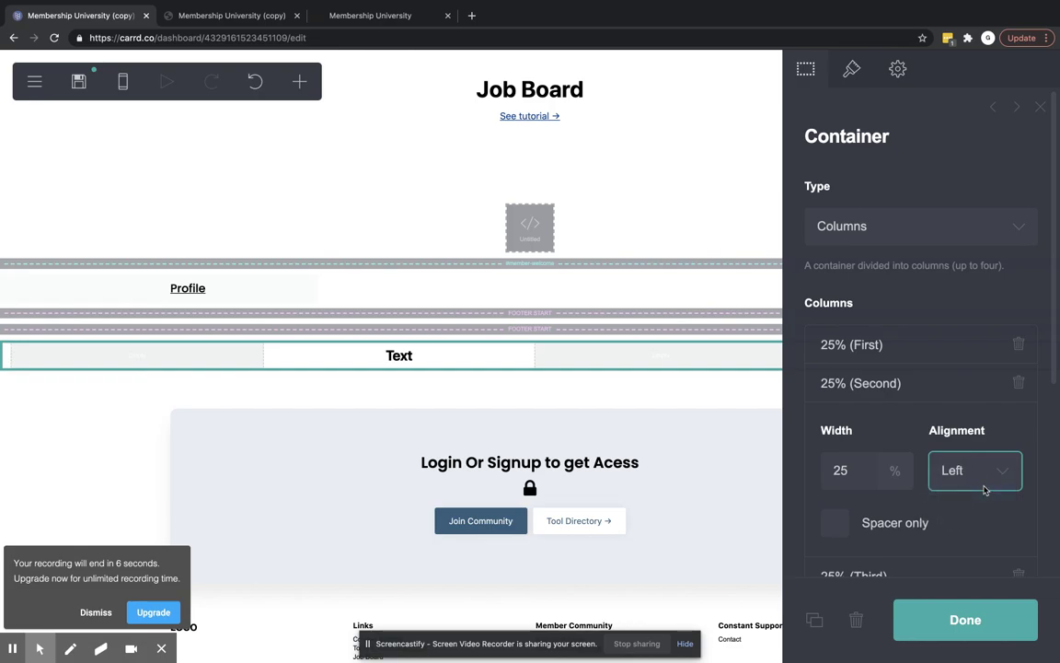
Step: Set the Text heading in the second column to left alignment
left_click(410, 364)
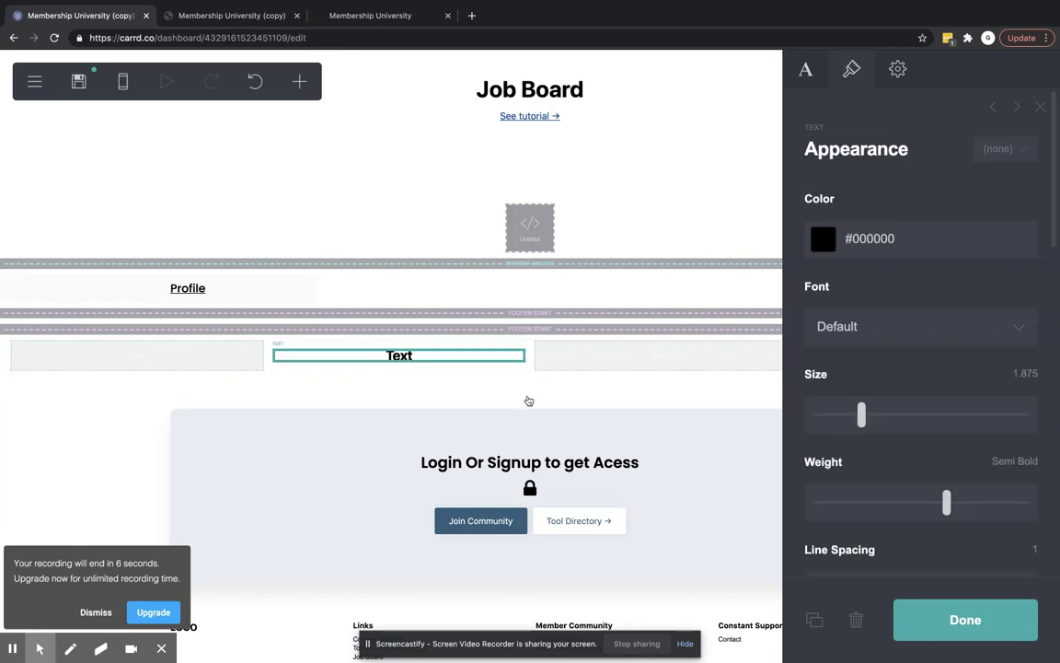
scroll(905, 420, "down", 5)
scroll(907, 387, "down", 3)
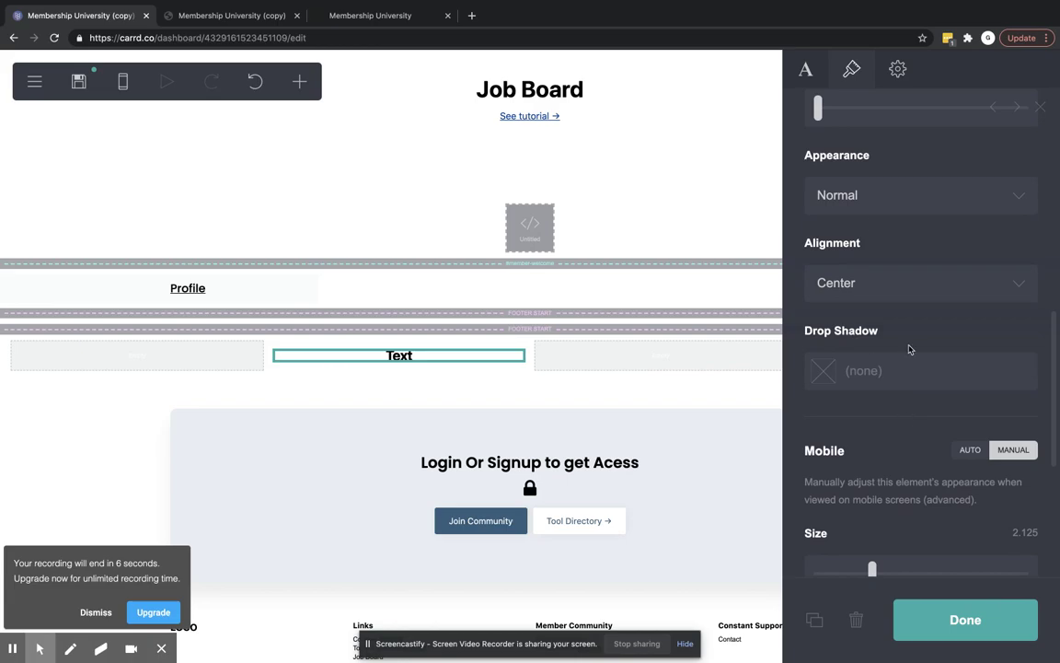
scroll(856, 239, "up", 10)
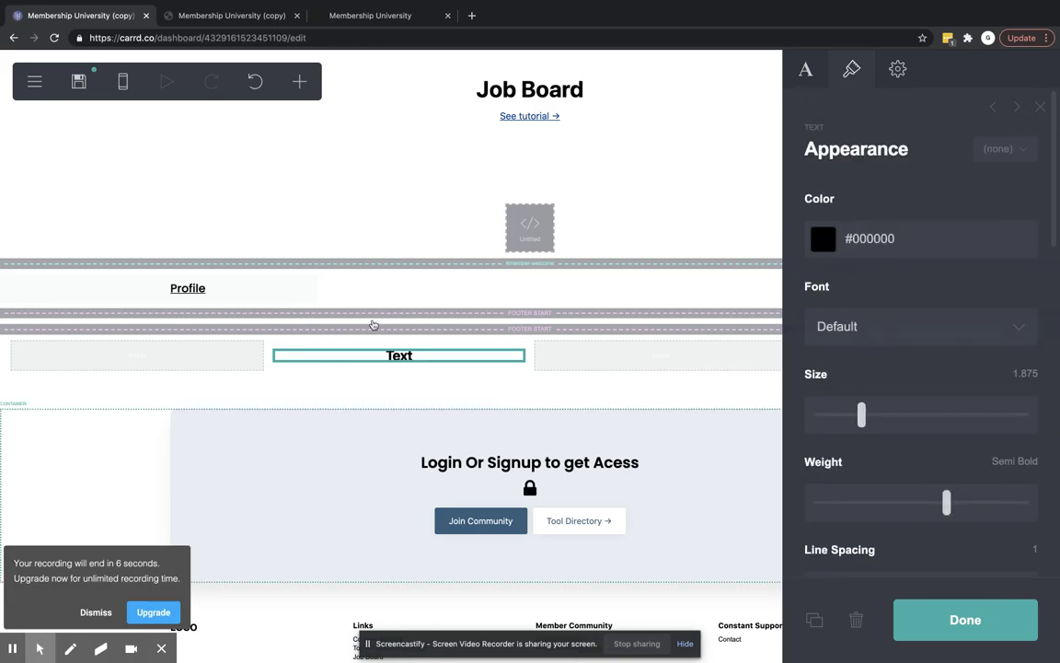
scroll(907, 445, "down", 15)
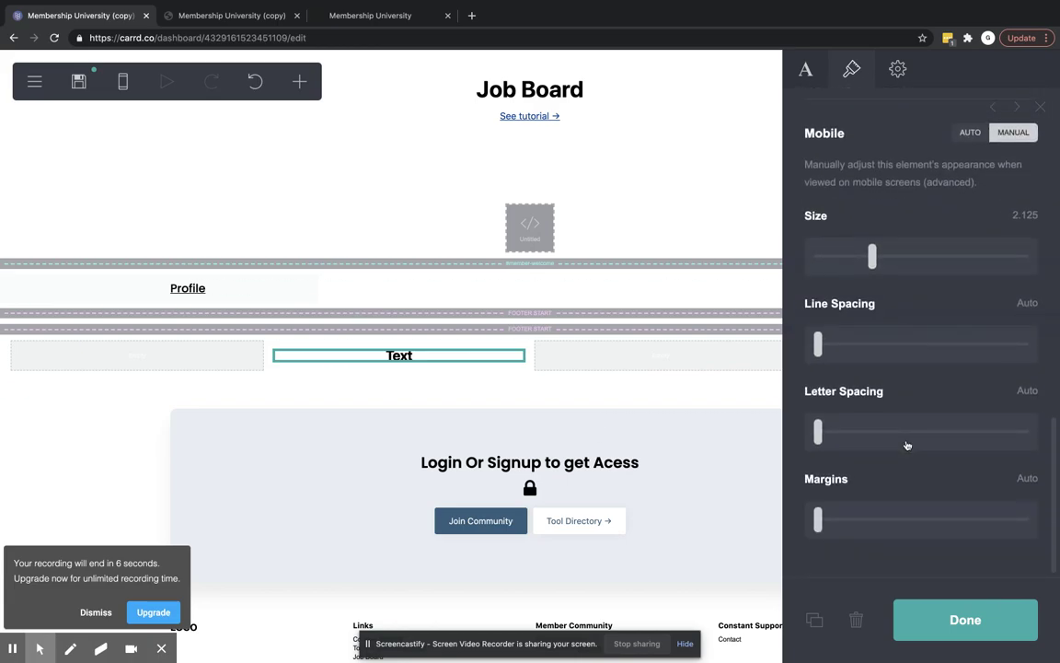
scroll(906, 444, "up", 10)
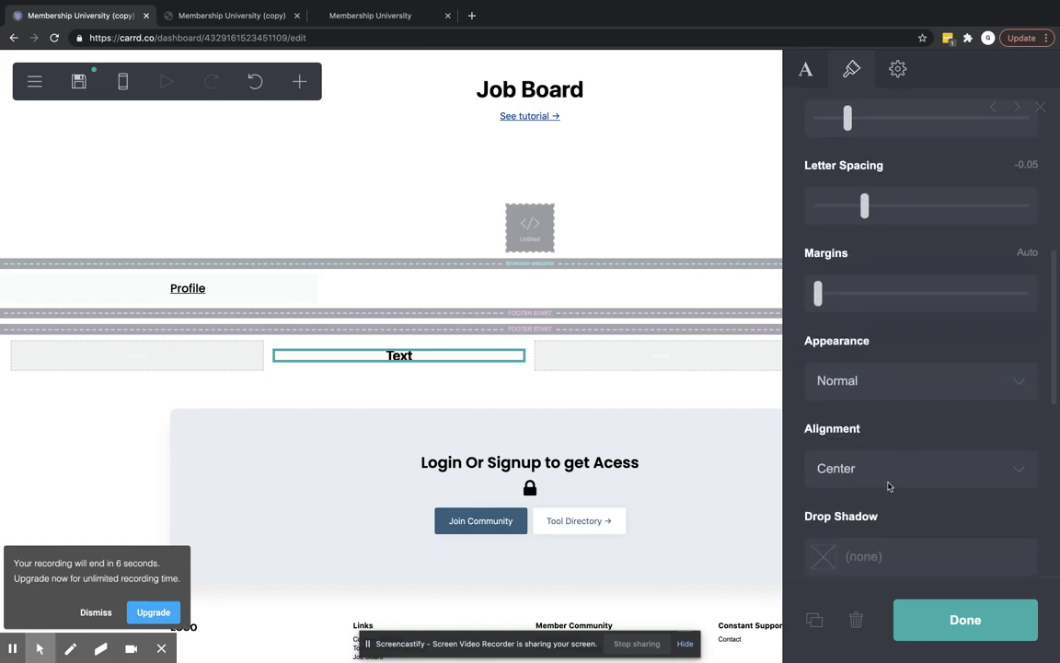
left_click(879, 467)
left_click(871, 453)
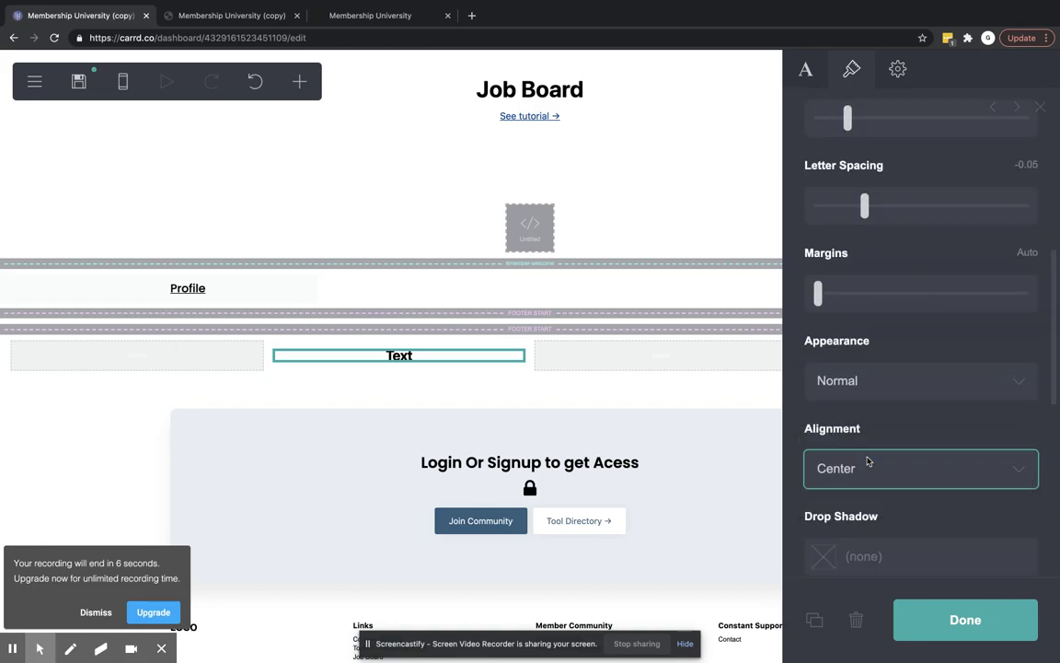
left_click(948, 615)
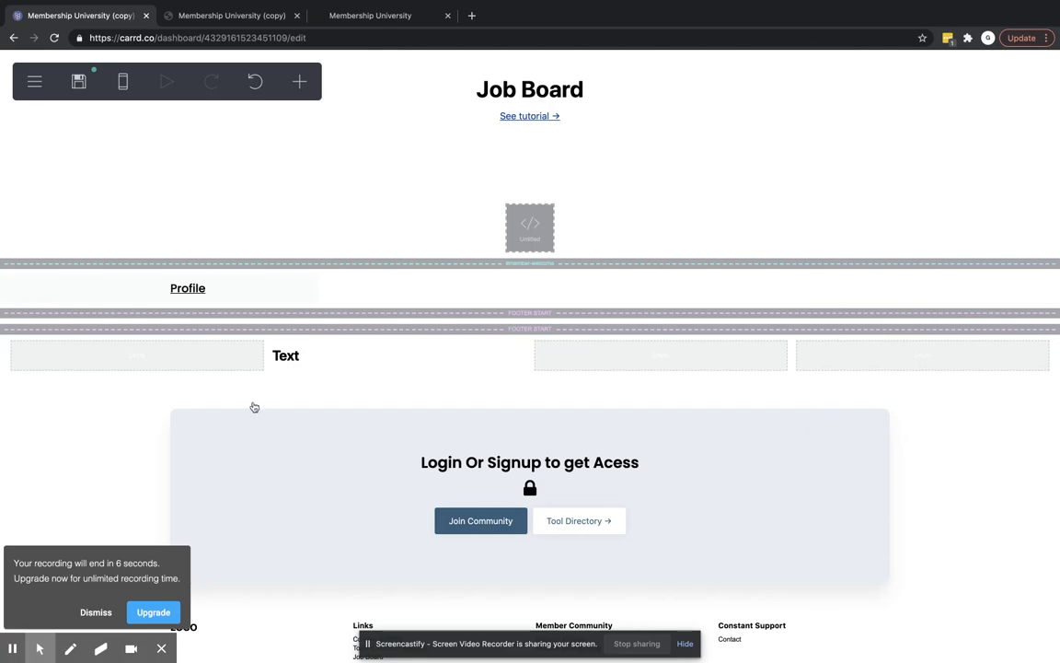
Step: Duplicate the Text element and change the upper copy's wording to 'Link'
left_click(303, 356)
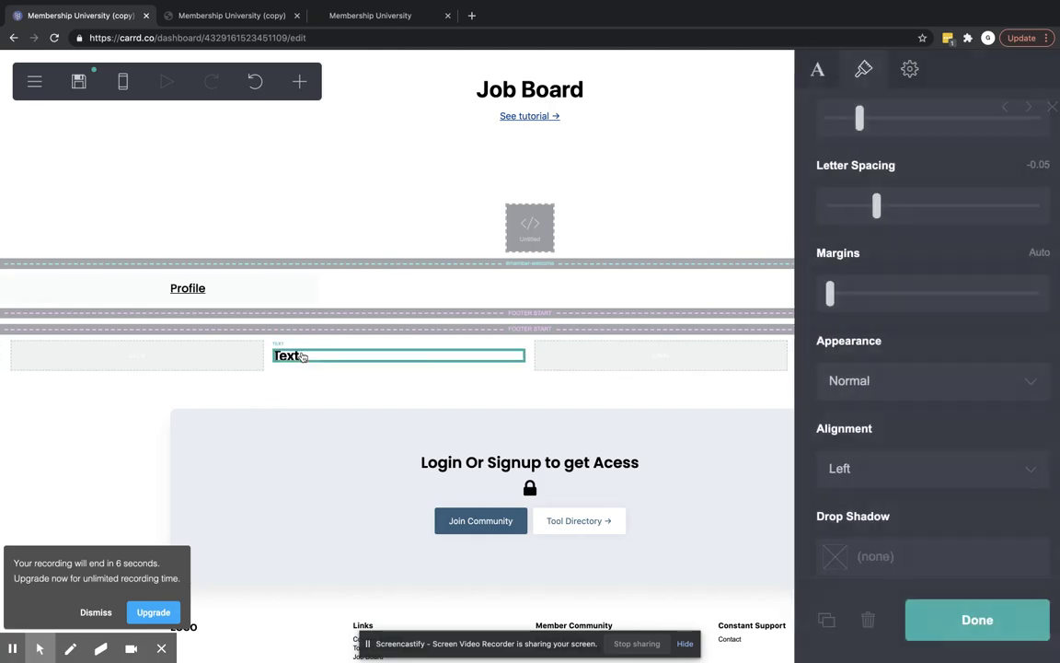
left_click(816, 621)
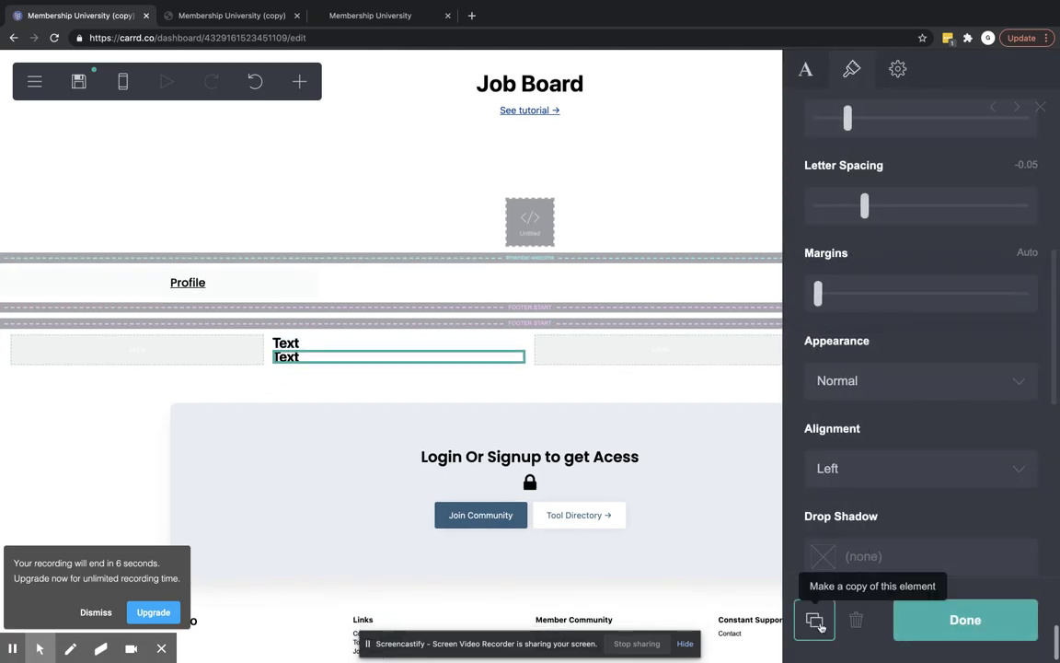
left_click(815, 622)
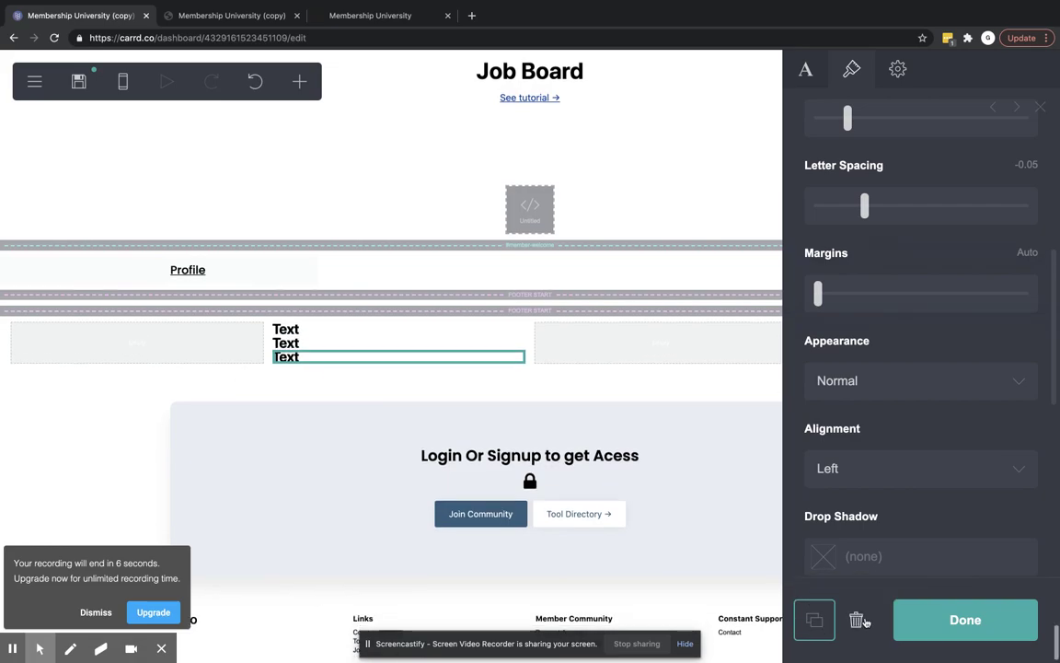
left_click(856, 620)
left_click(306, 349)
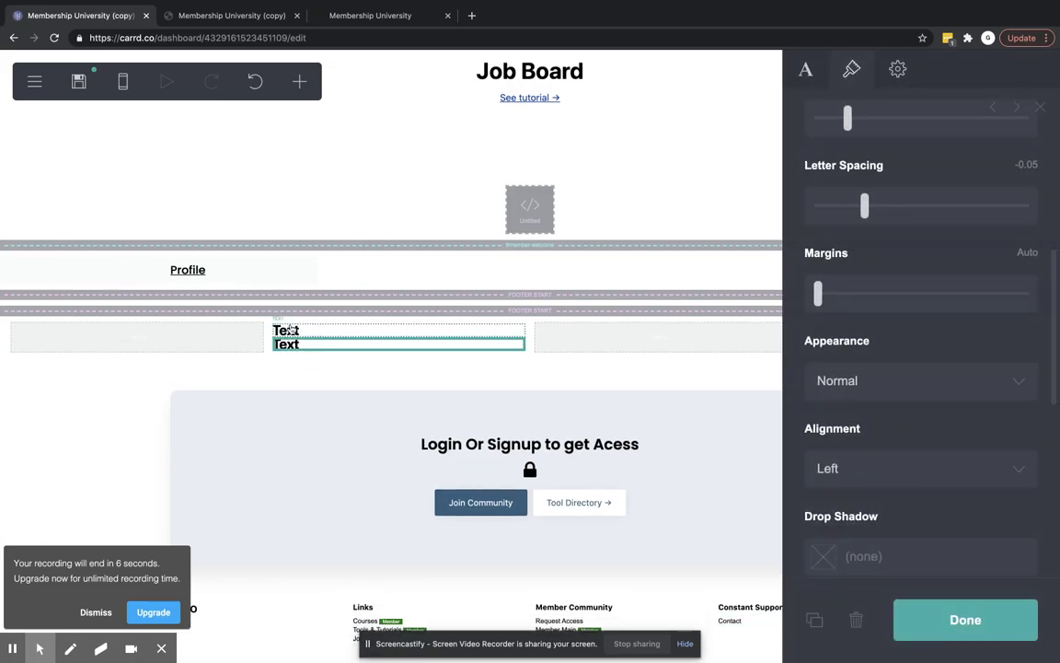
left_click(289, 330)
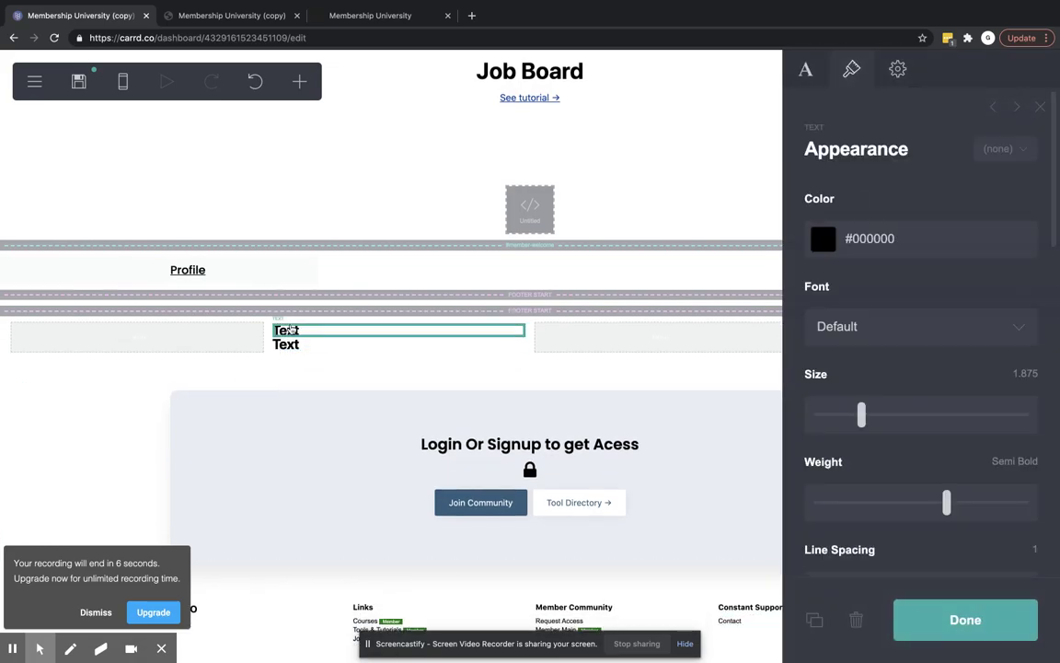
left_click(805, 69)
left_click_drag(891, 200, 815, 198)
type("Link")
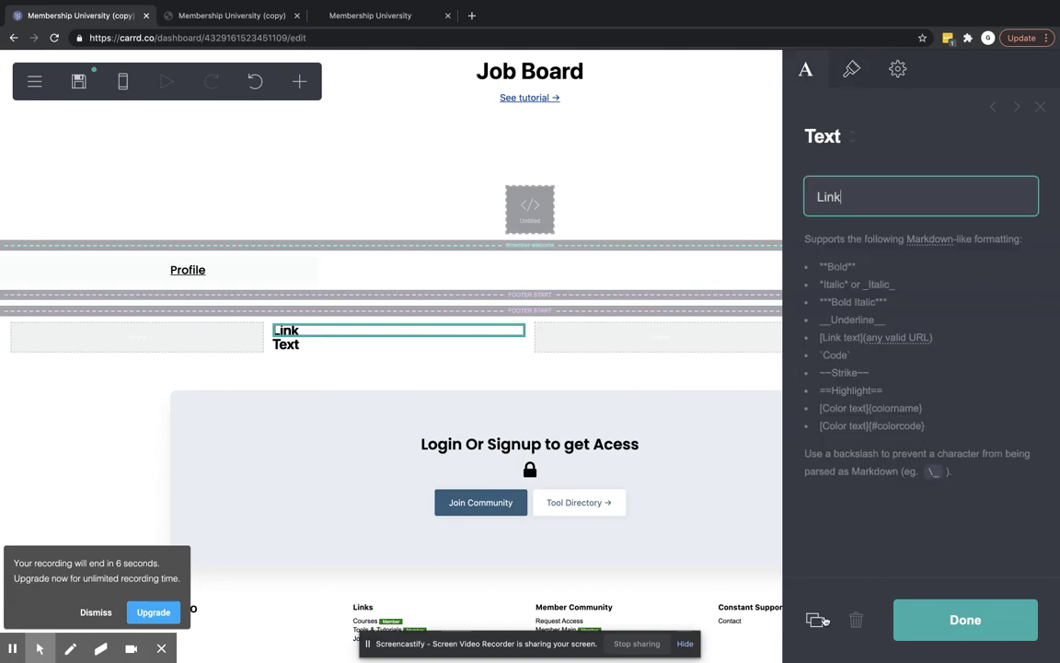
Step: Style the lower Text at size 1.375, Light weight, colour #5E5E5E
left_click(315, 348)
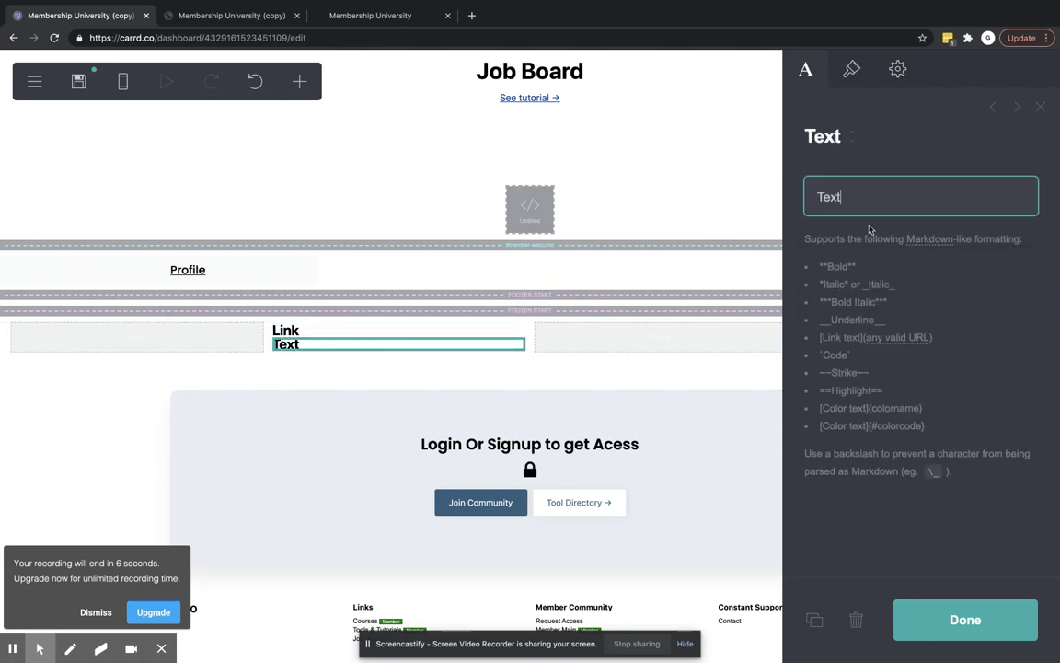
left_click(853, 69)
scroll(933, 512, "down", 3)
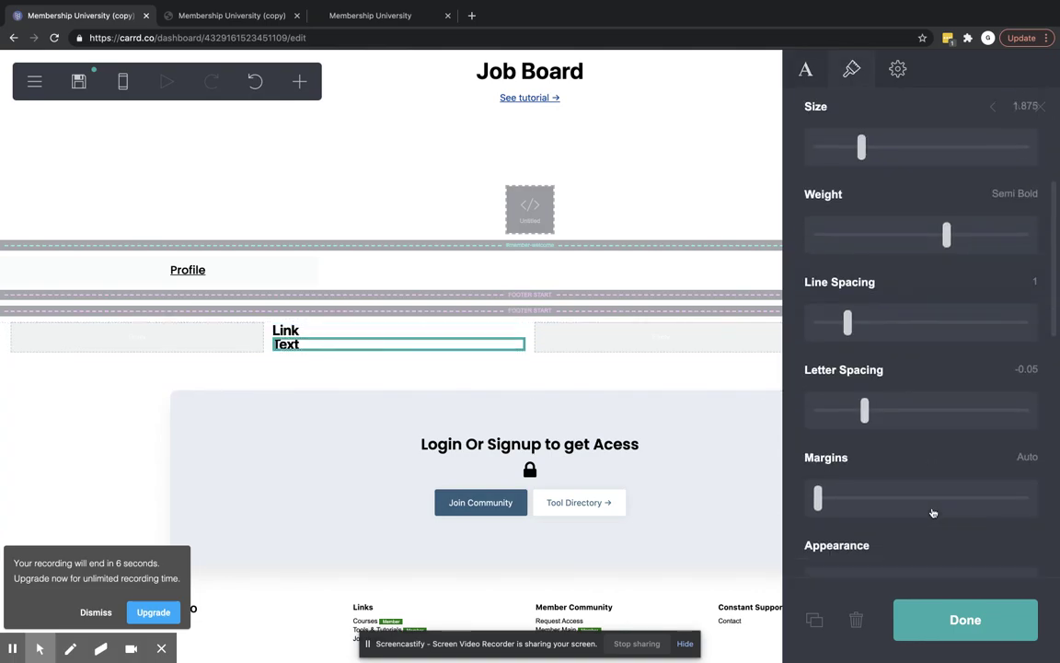
scroll(865, 349, "up", 1)
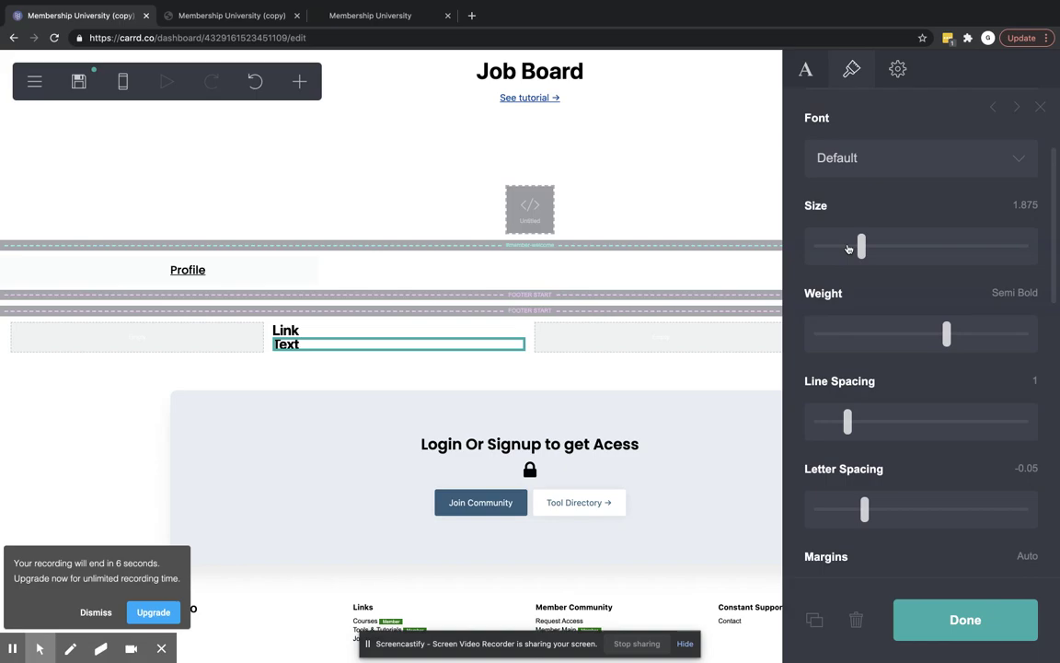
left_click(847, 247)
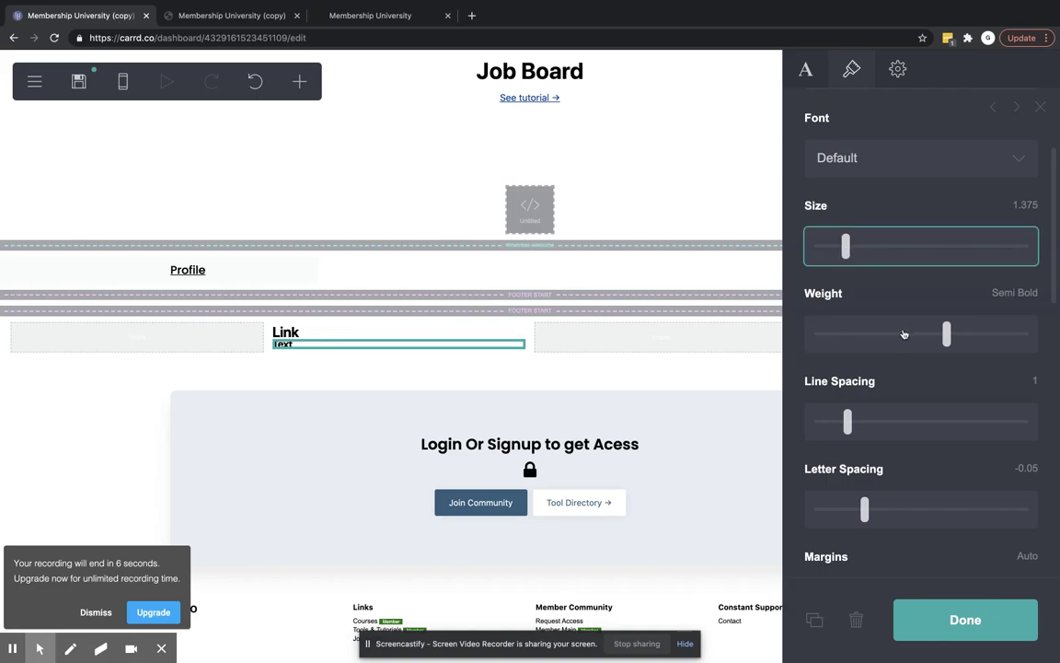
left_click(903, 335)
left_click_drag(895, 335, 885, 334)
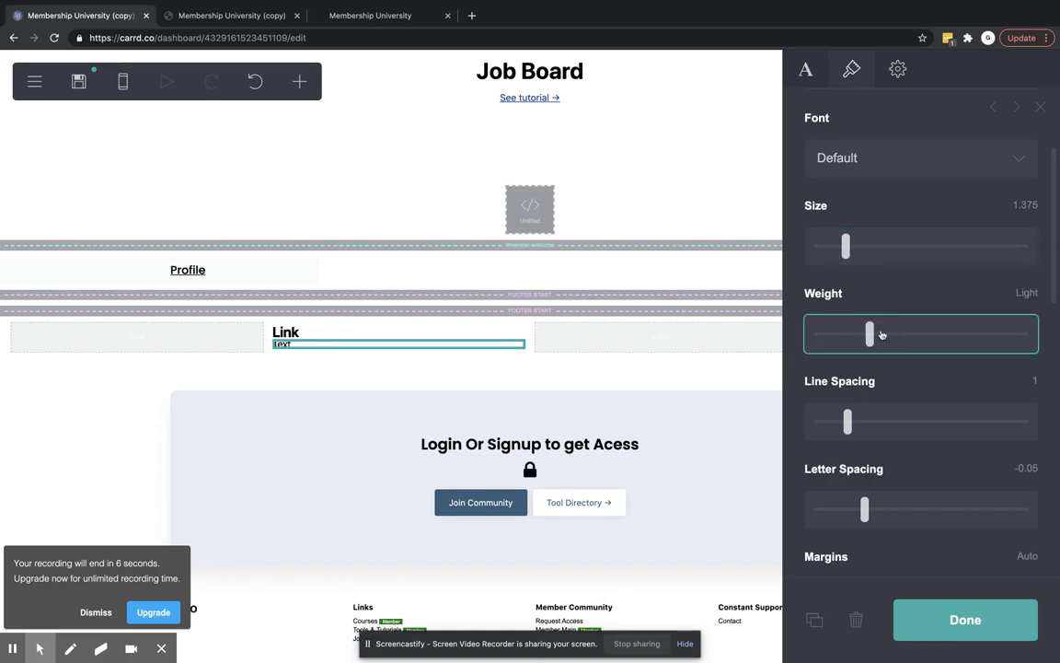
scroll(882, 335, "up", 1)
scroll(881, 335, "up", 1)
left_click(872, 190)
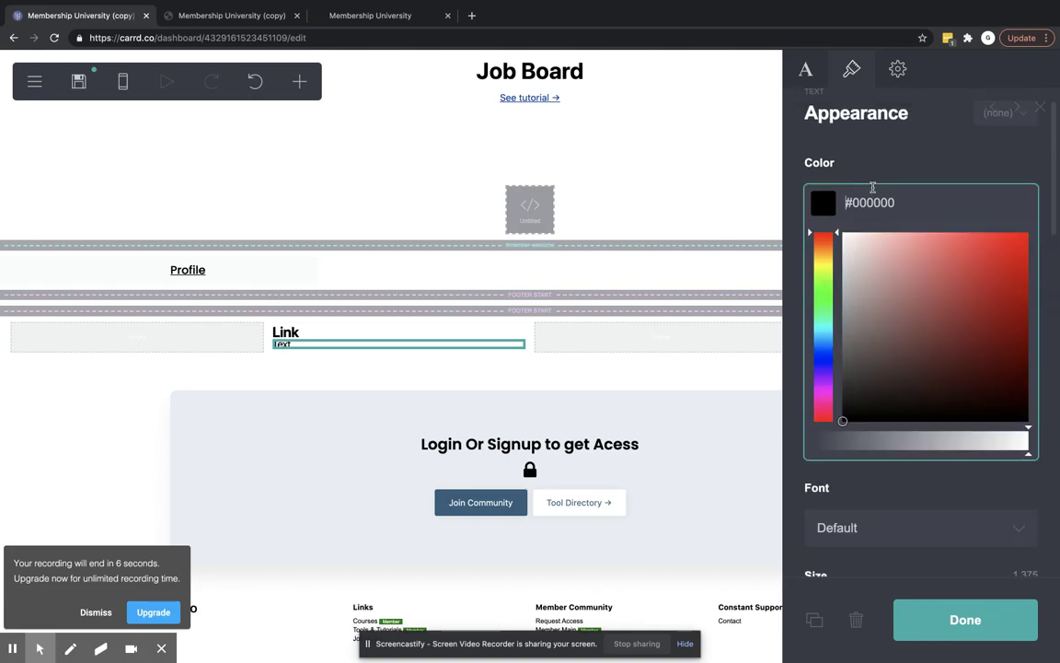
left_click(843, 349)
left_click(906, 618)
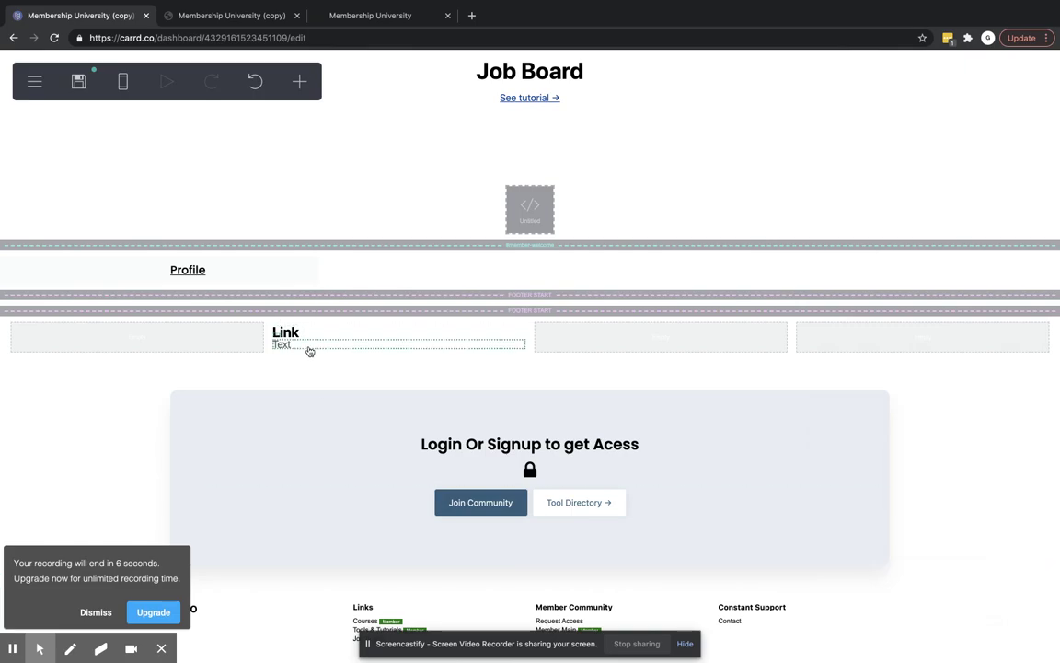
Step: Give the Link heading 0.75 margins, then select the Text item beneath it
scroll(379, 398, "down", 1)
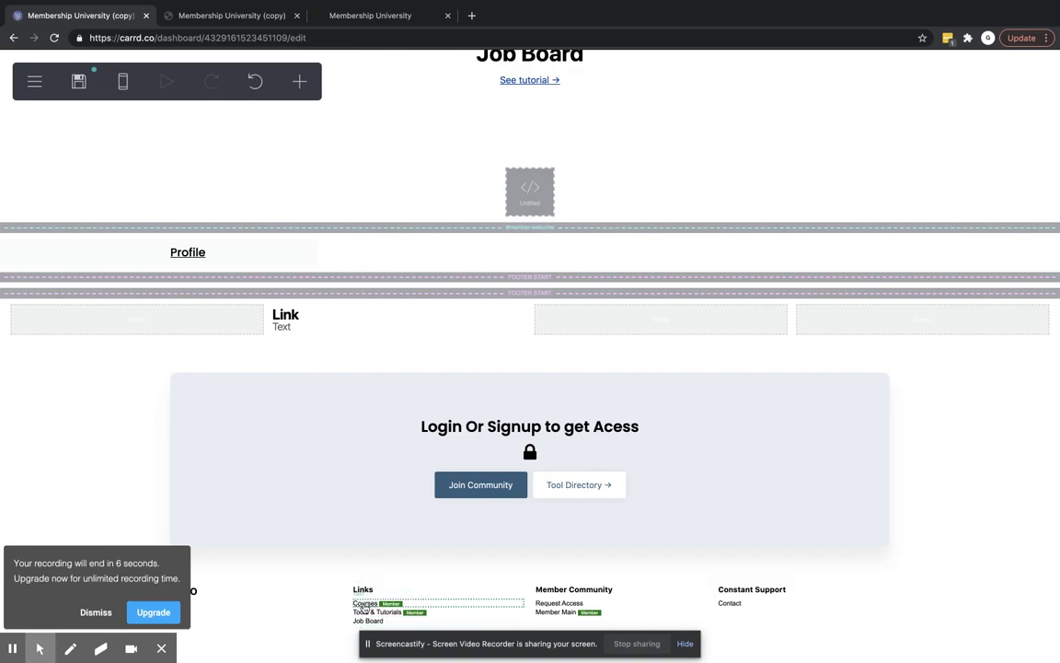
left_click(286, 316)
scroll(889, 525, "down", 5)
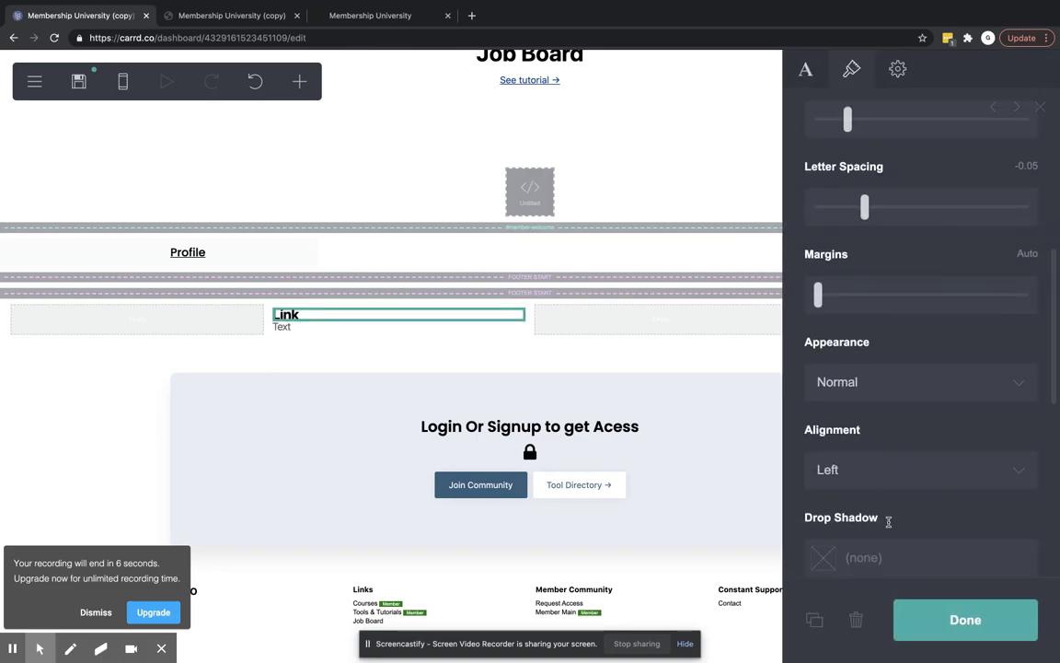
scroll(889, 525, "up", 2)
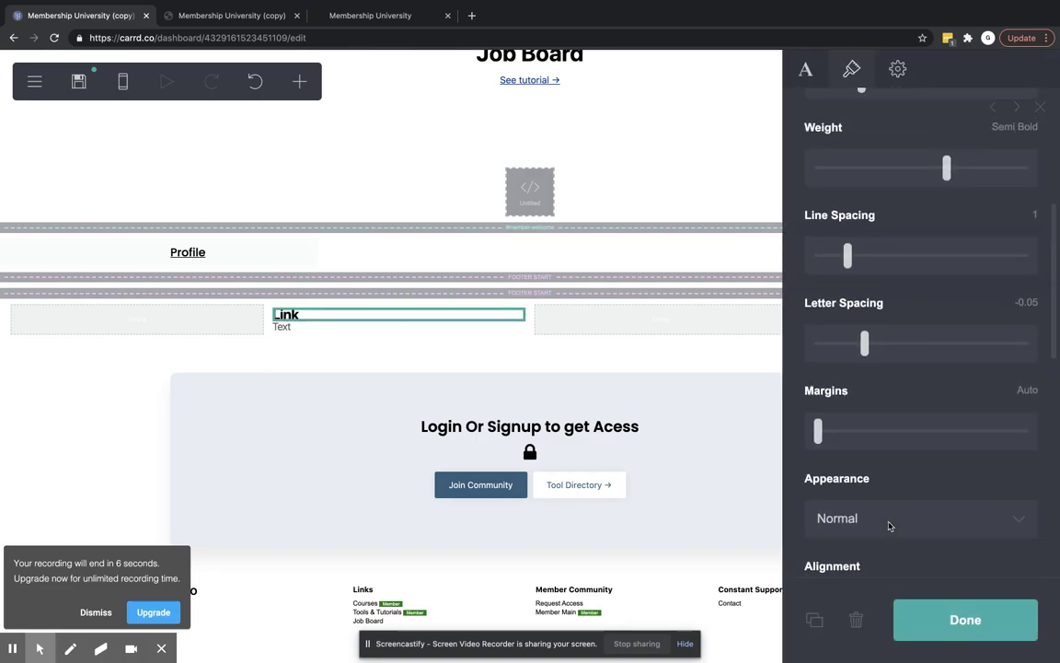
left_click(832, 433)
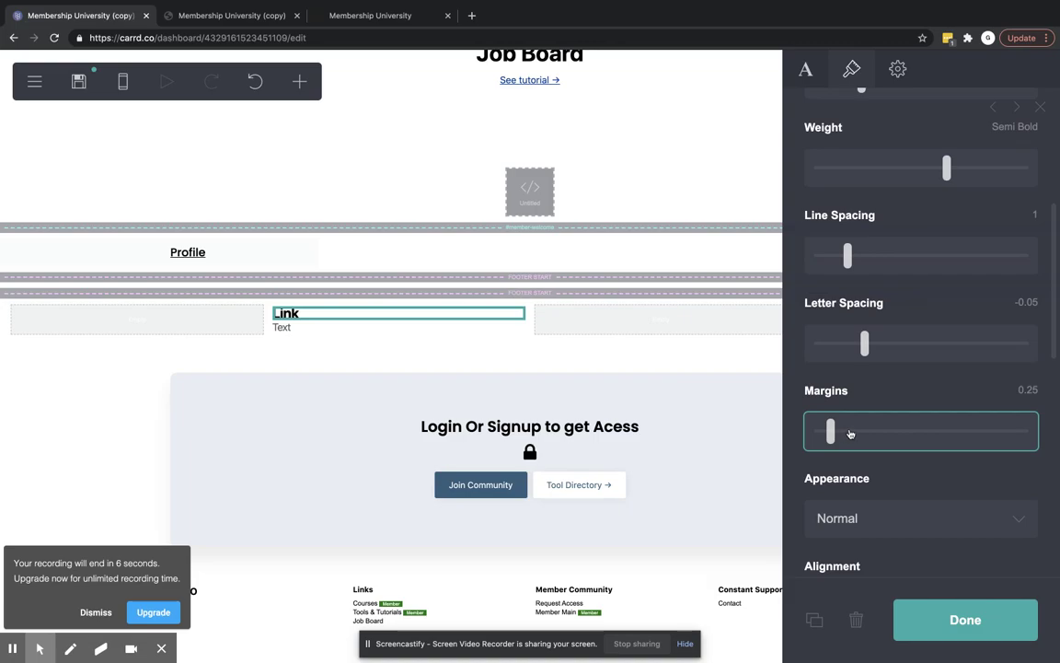
left_click(849, 433)
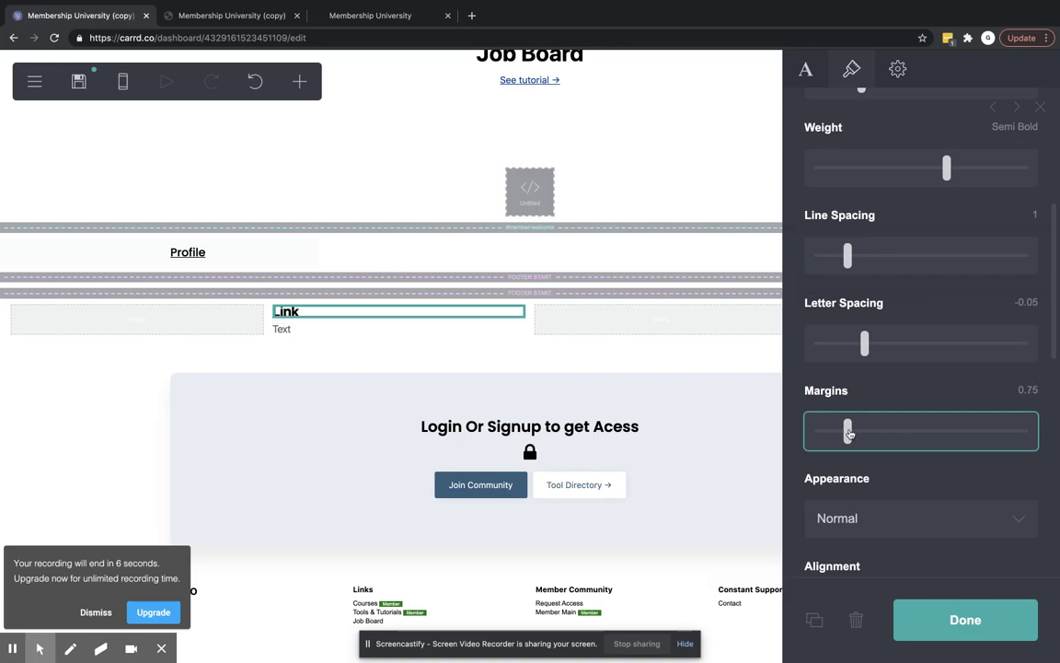
left_click(284, 330)
Step: Replace the lower item's placeholder 'Text' with 'Courses'
left_click(805, 69)
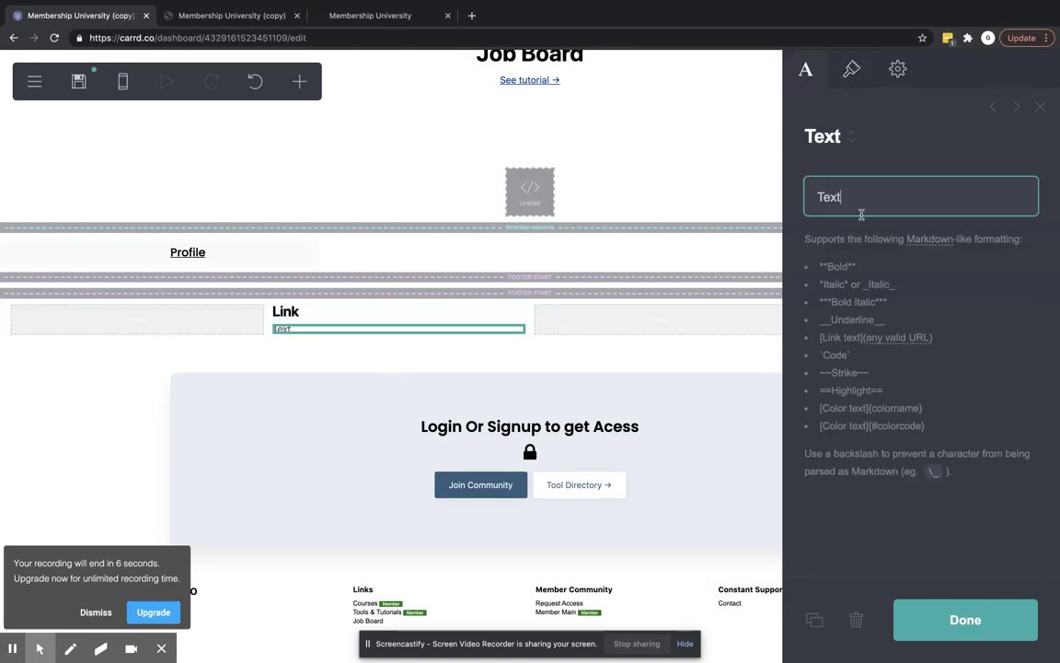
left_click_drag(861, 213, 765, 198)
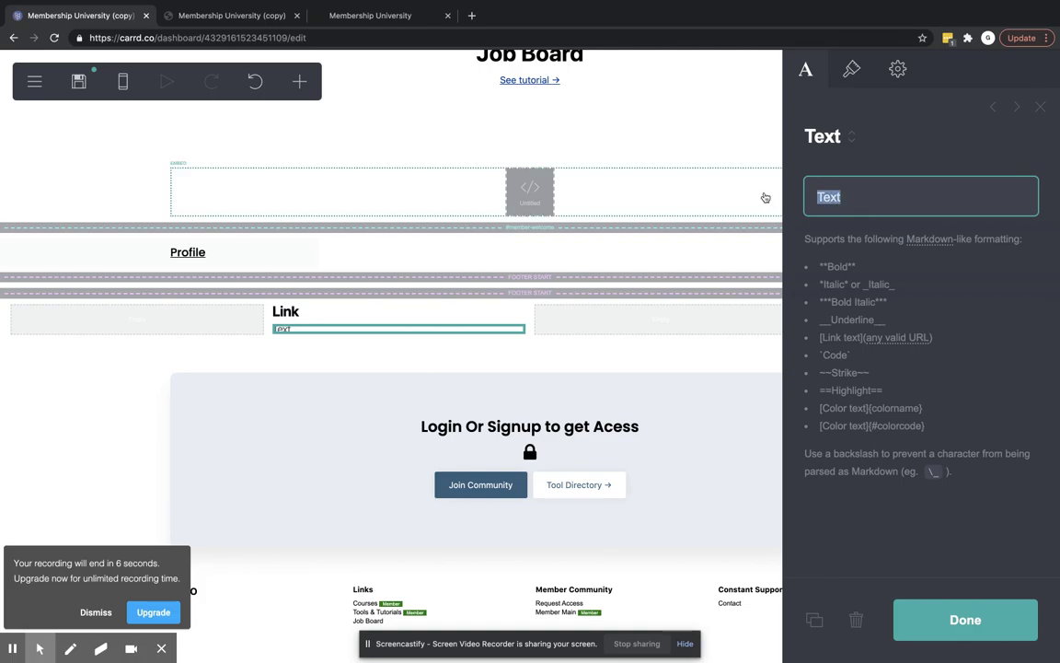
type("Courses")
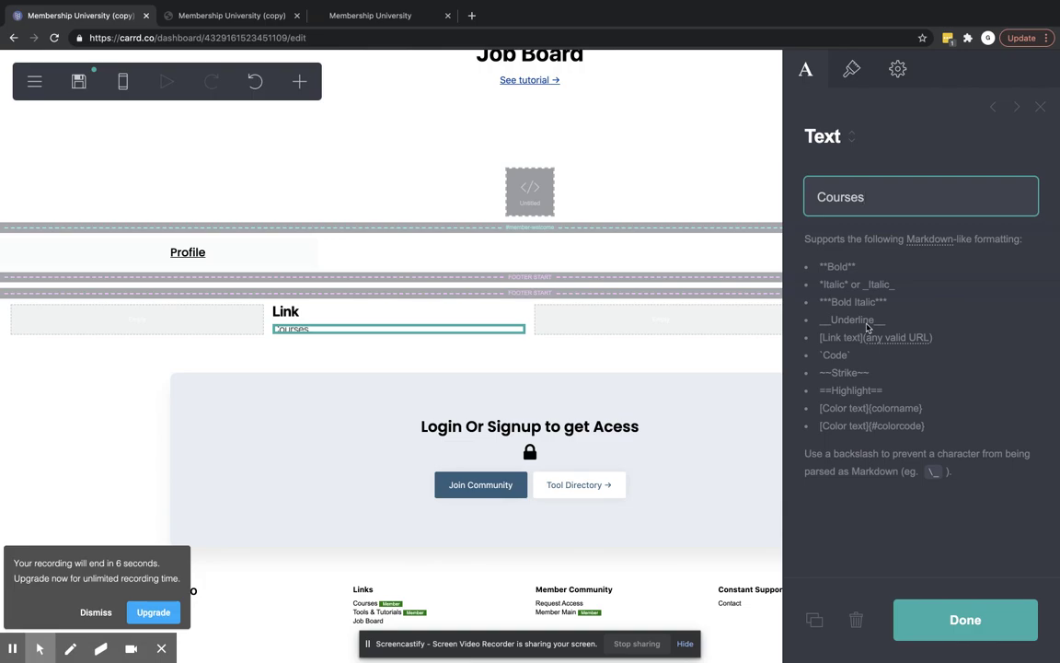
Step: Add a Links element with two links stacked in Column layout
left_click(299, 81)
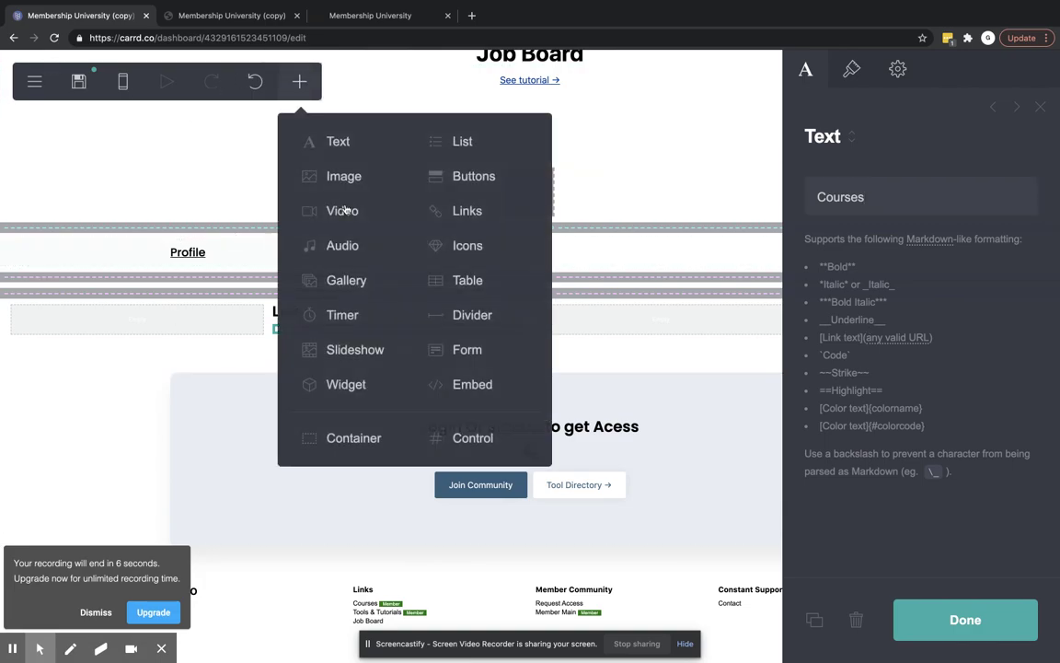
left_click(467, 212)
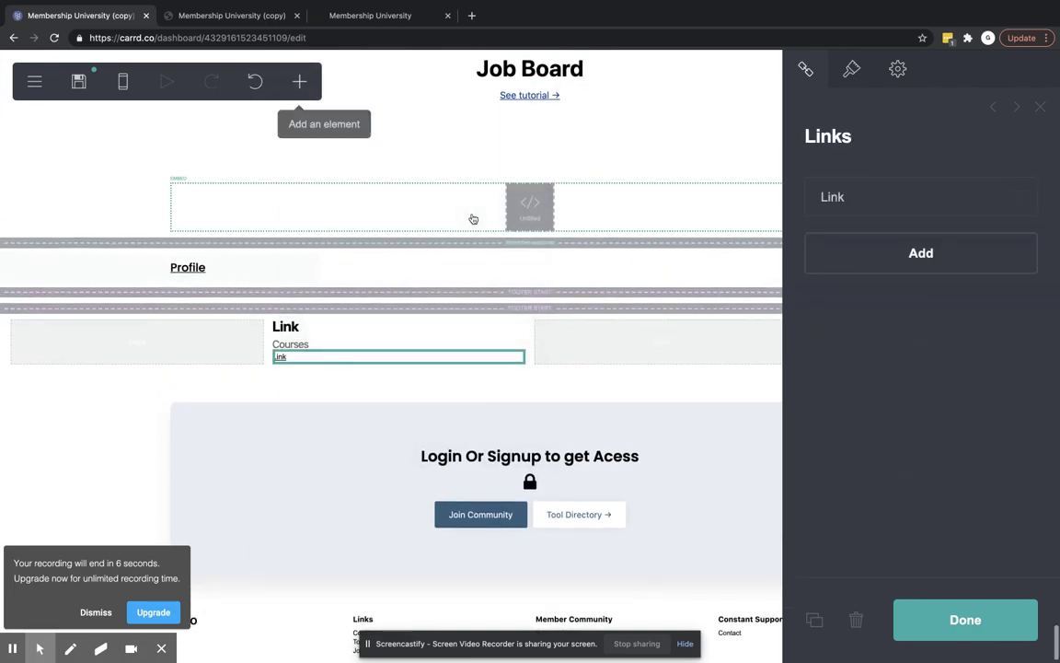
left_click(886, 252)
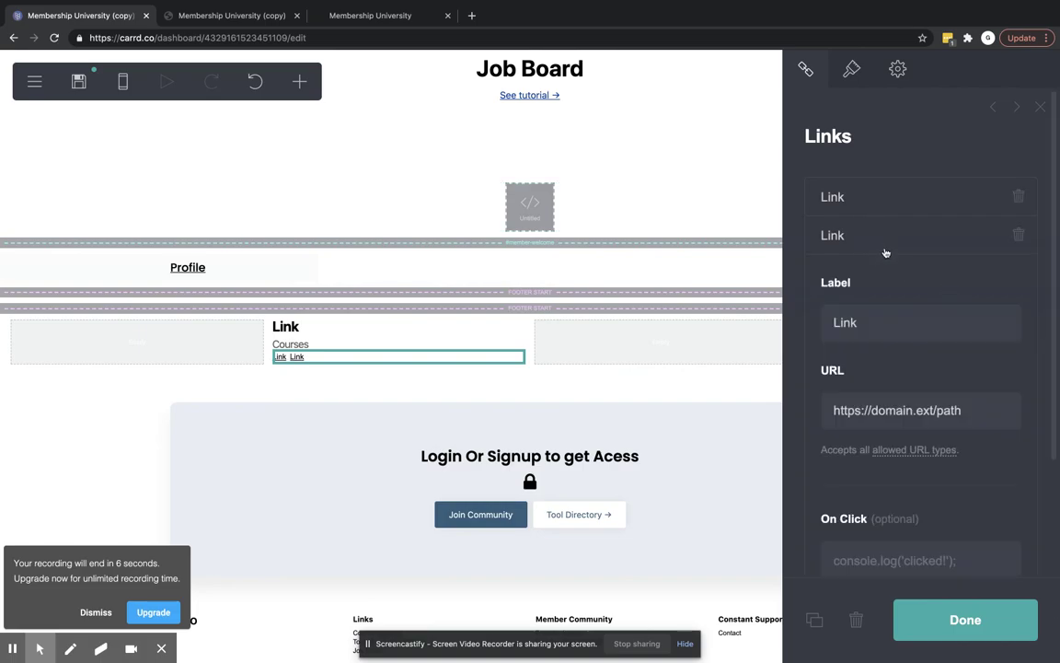
left_click(852, 70)
scroll(930, 379, "down", 10)
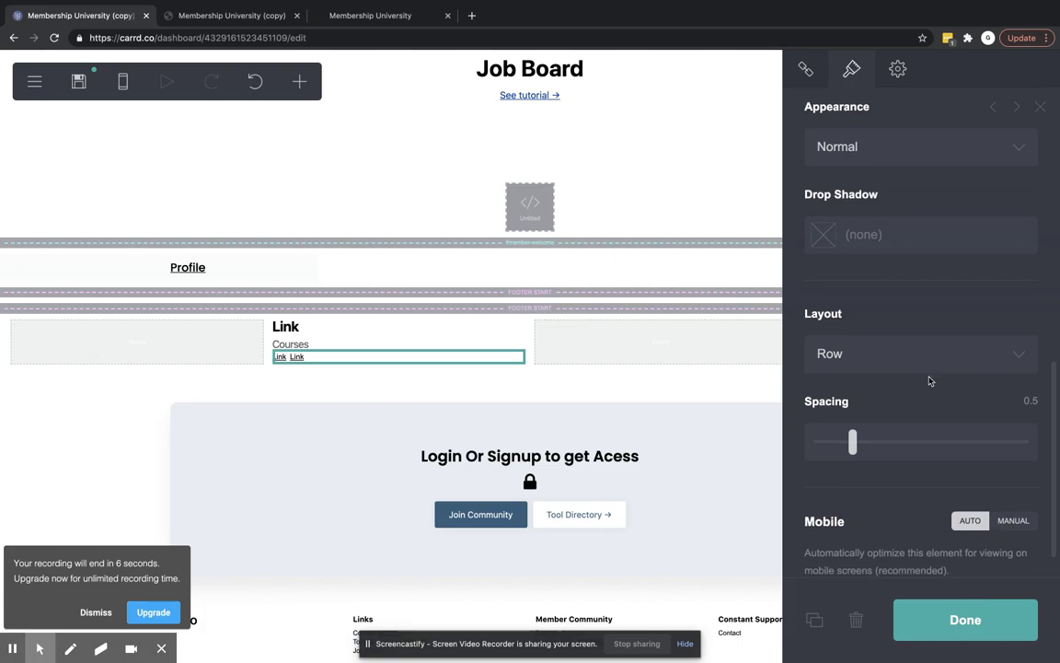
scroll(929, 380, "down", 1)
left_click(927, 341)
left_click(925, 357)
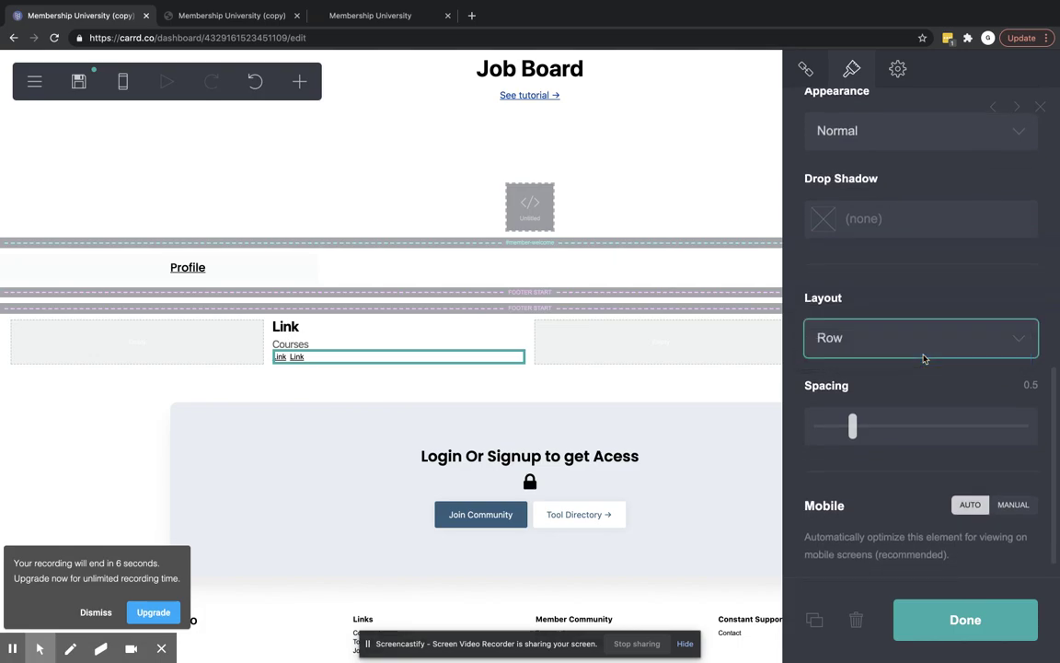
Step: Delete the Courses text item and reselect the Links element
left_click(313, 344)
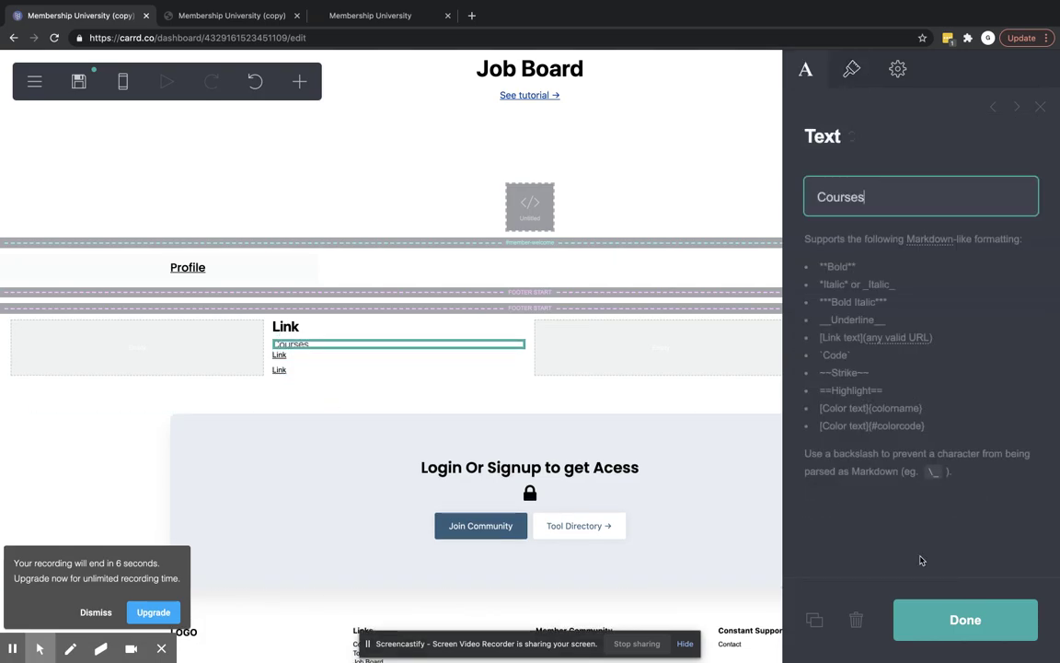
left_click(855, 621)
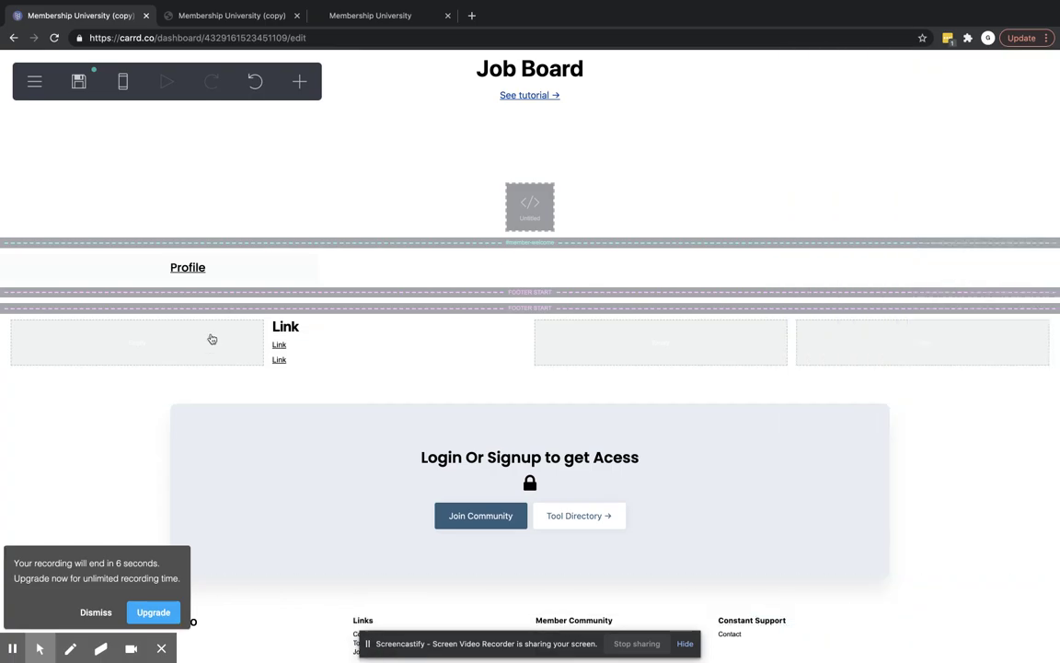
left_click(307, 357)
Step: Set the first link's label to 'courses' and its URL to '#courses'
left_click(806, 71)
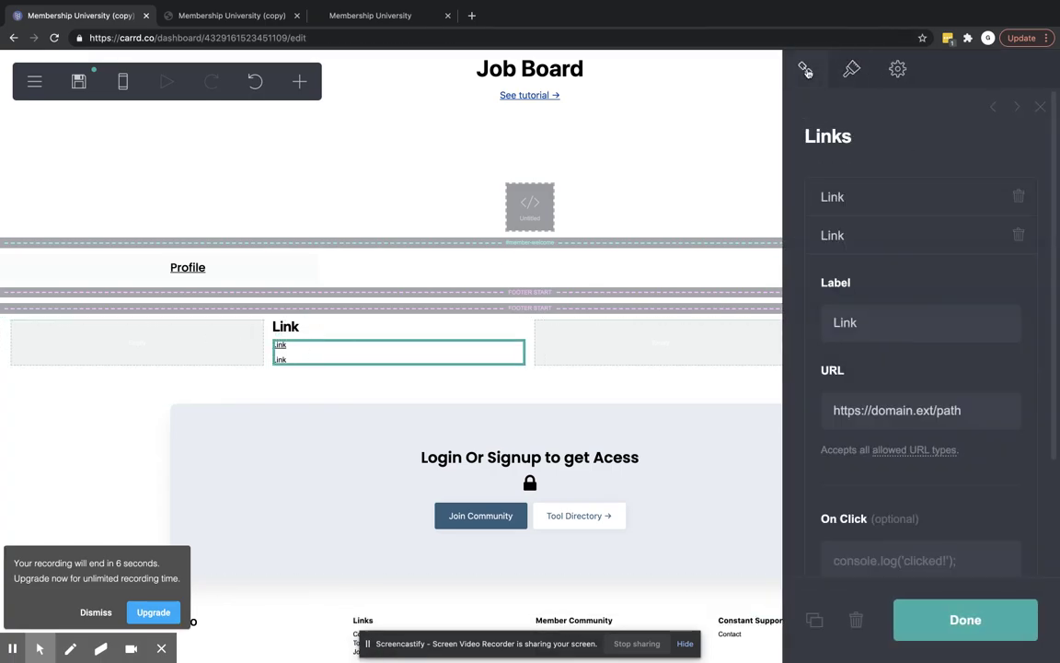
left_click(879, 233)
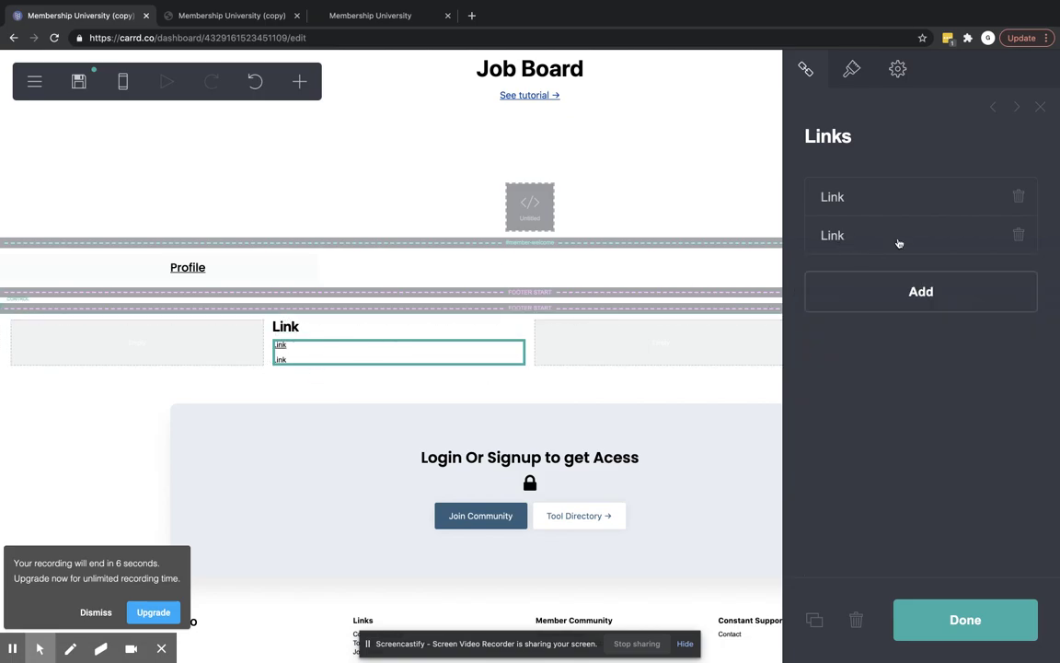
left_click(832, 197)
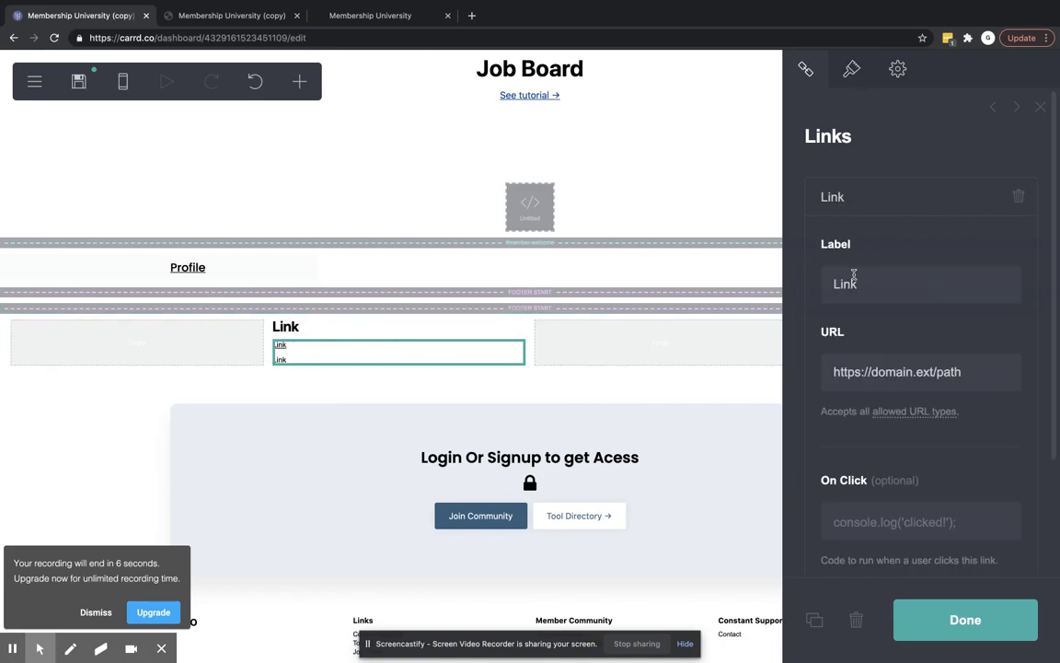
left_click_drag(851, 285, 788, 282)
type("couse")
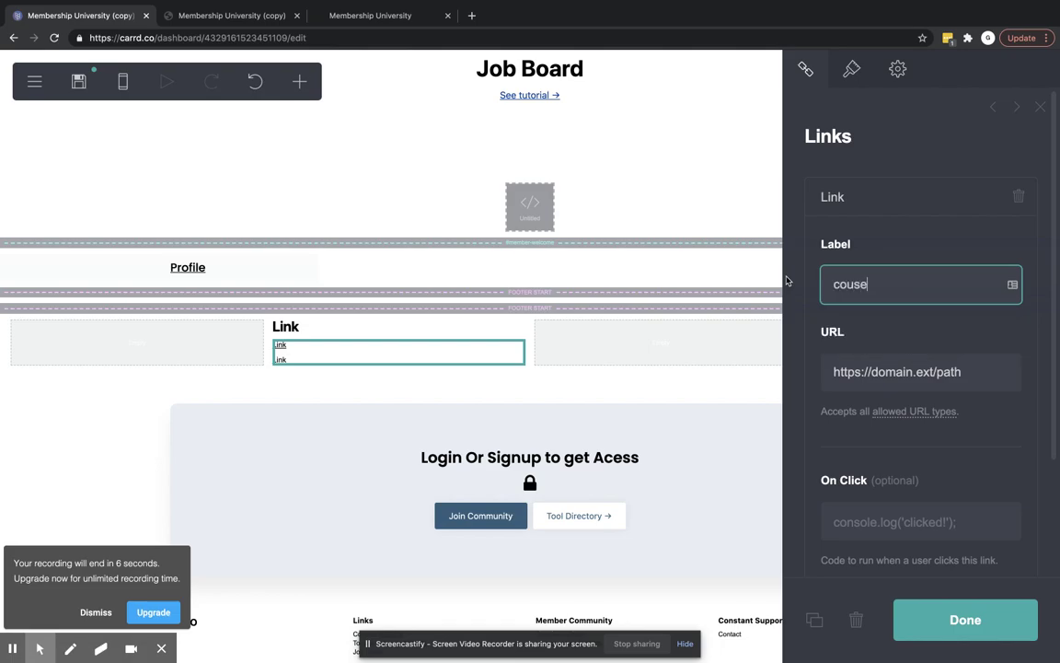
key("BackSpace")
key("BackSpace")
key("BackSpace")
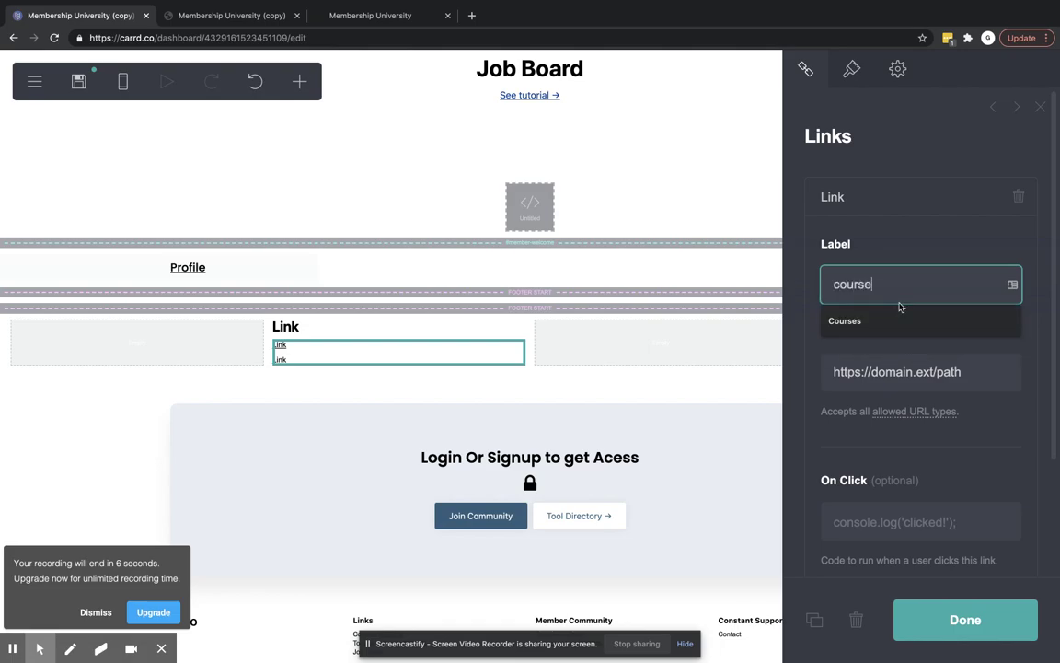
type("rses")
key("Tab")
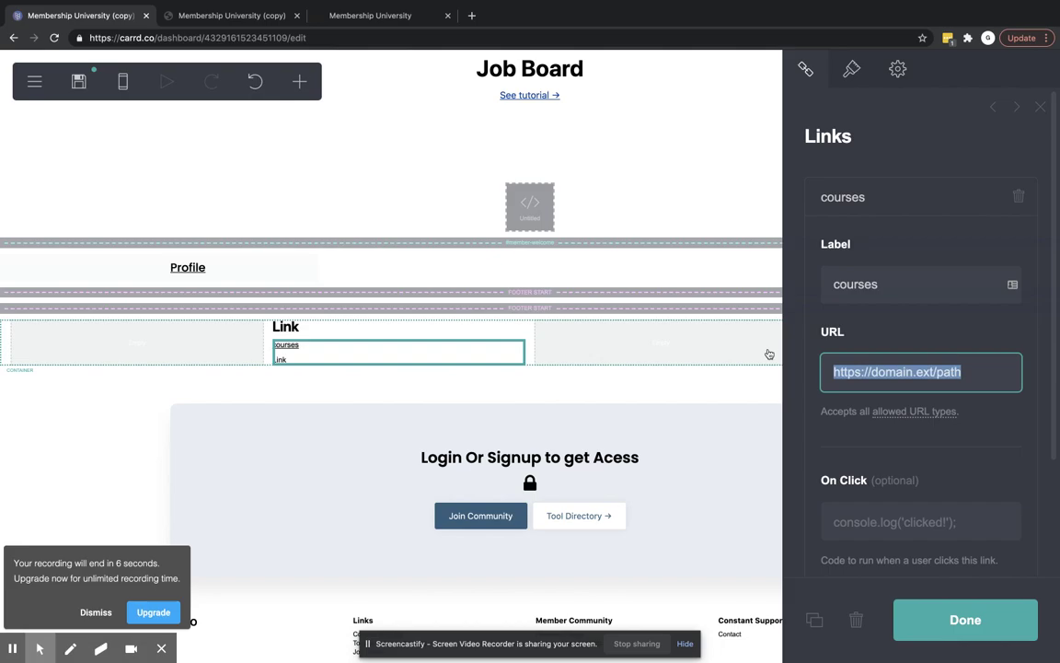
type("#cc")
key("BackSpace")
key("BackSpace")
type("cours")
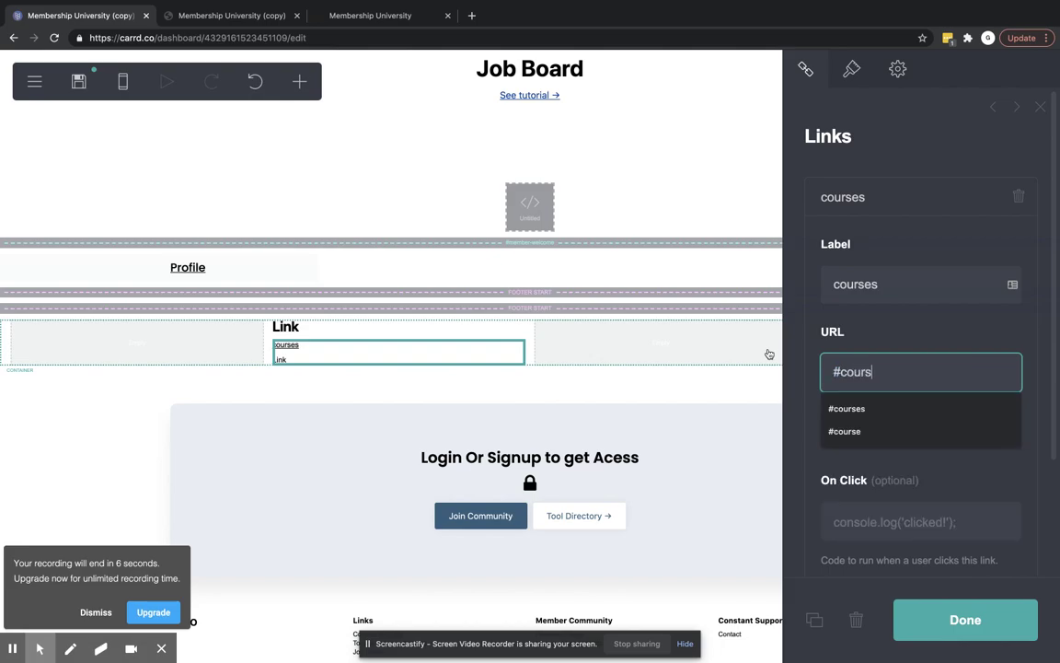
type("es")
left_click(892, 620)
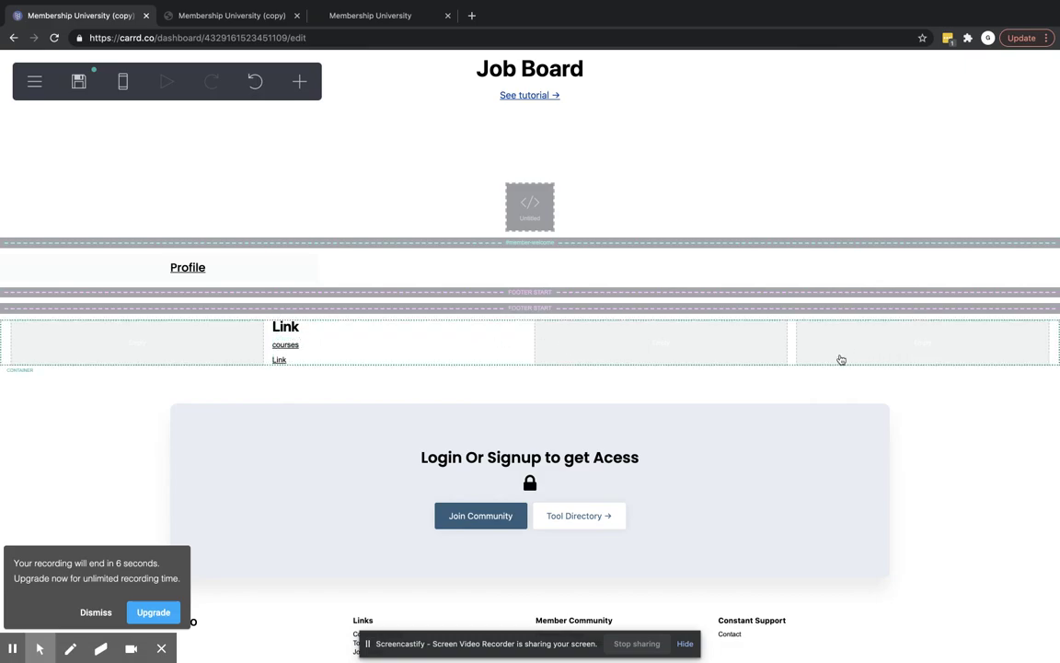
Step: Open the Footer Marker controls for the lower footer-start marker, showing margin 0
scroll(882, 372, "down", 1)
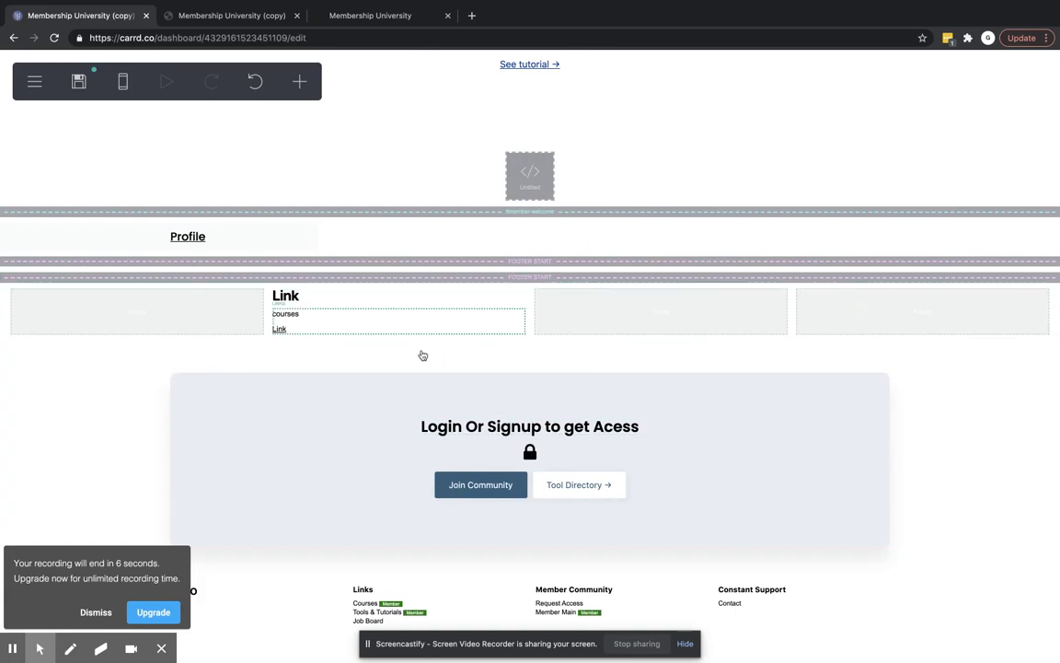
left_click(524, 278)
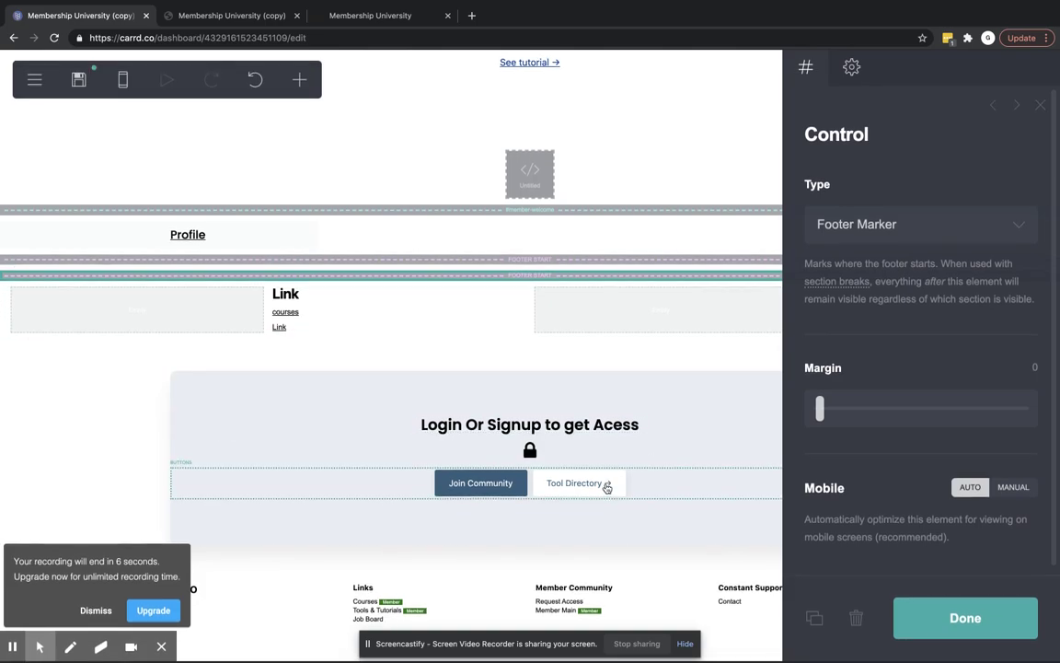
Step: Delete the four-column container with its Link heading and links, without preserving its contents
left_click(53, 297)
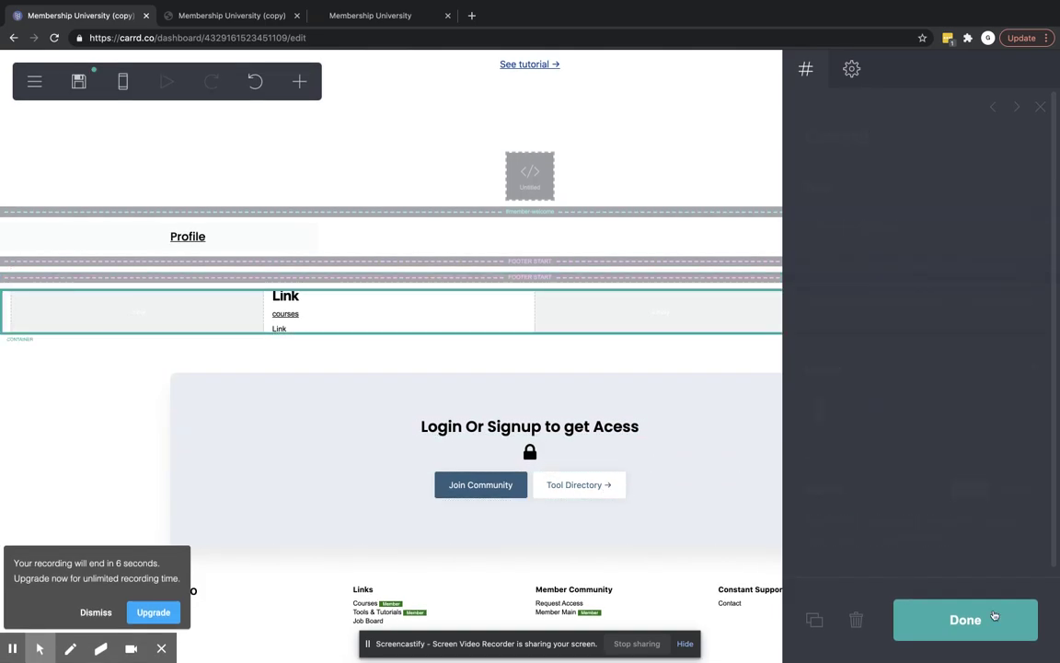
left_click(857, 623)
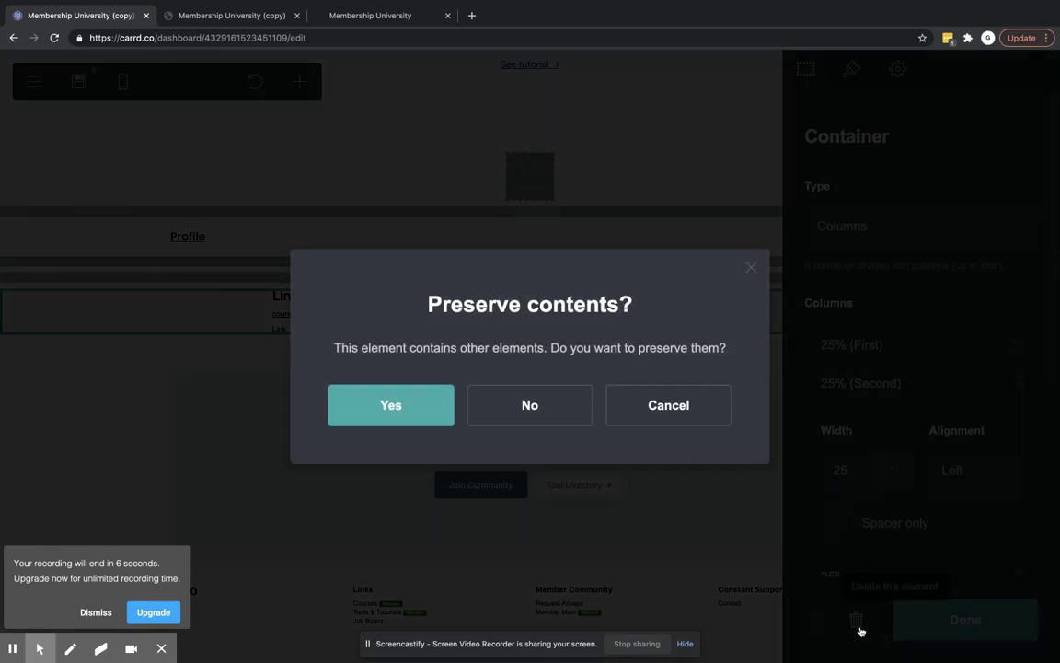
left_click(532, 409)
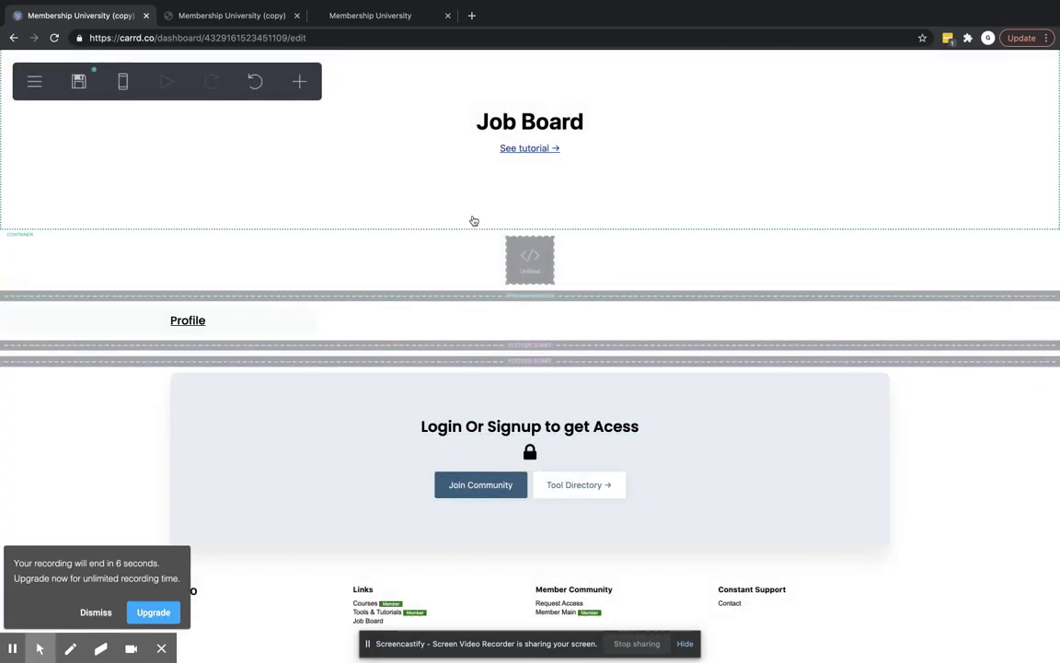